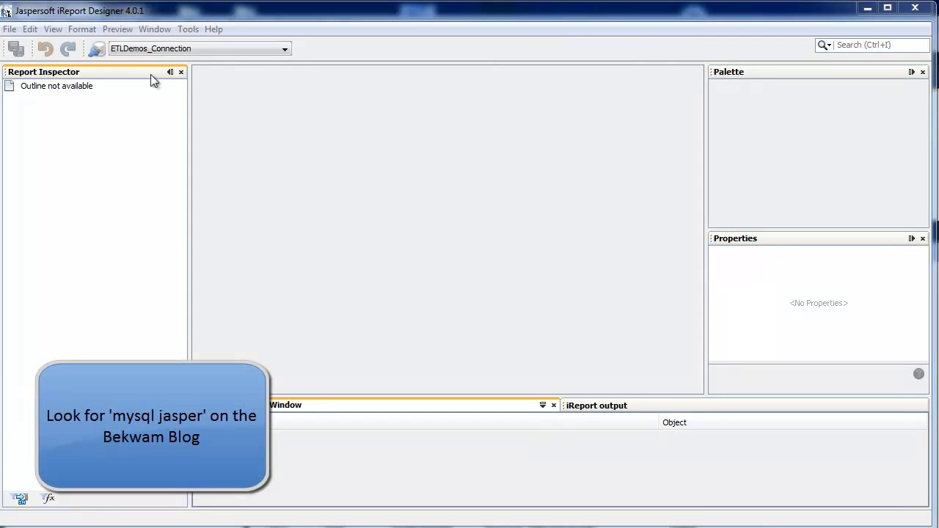
Step: Start a new report with the Report Wizard and reach its name and location stage
{"action": "left_click", "coordinate": [9, 29]}
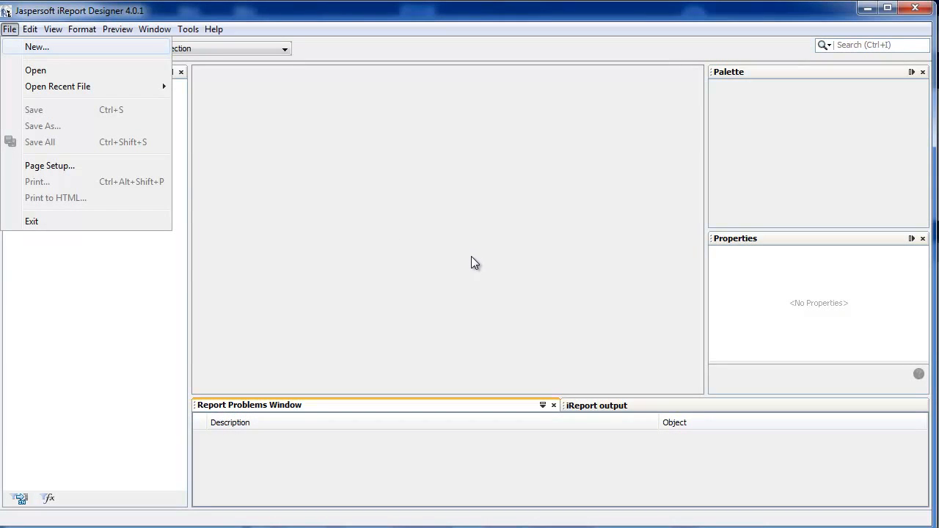
{"action": "key", "text": "Return"}
{"action": "left_click_drag", "start_coordinate": [509, 196], "coordinate": [260, 93]}
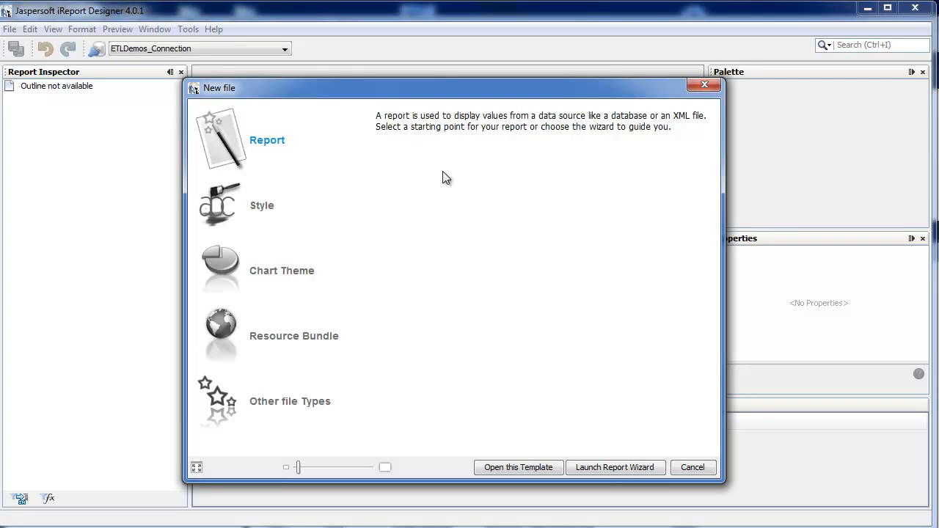
{"action": "left_click", "coordinate": [270, 141]}
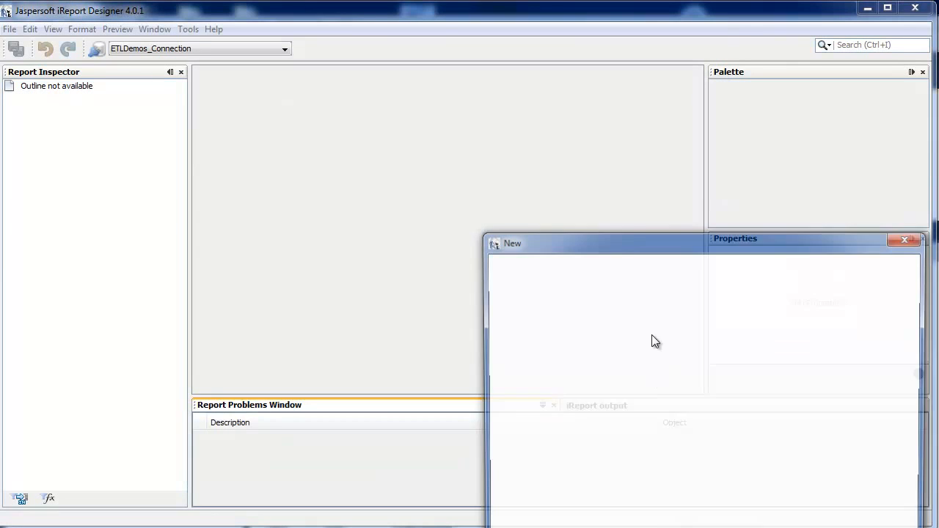
{"action": "left_click_drag", "start_coordinate": [625, 242], "coordinate": [361, 111]}
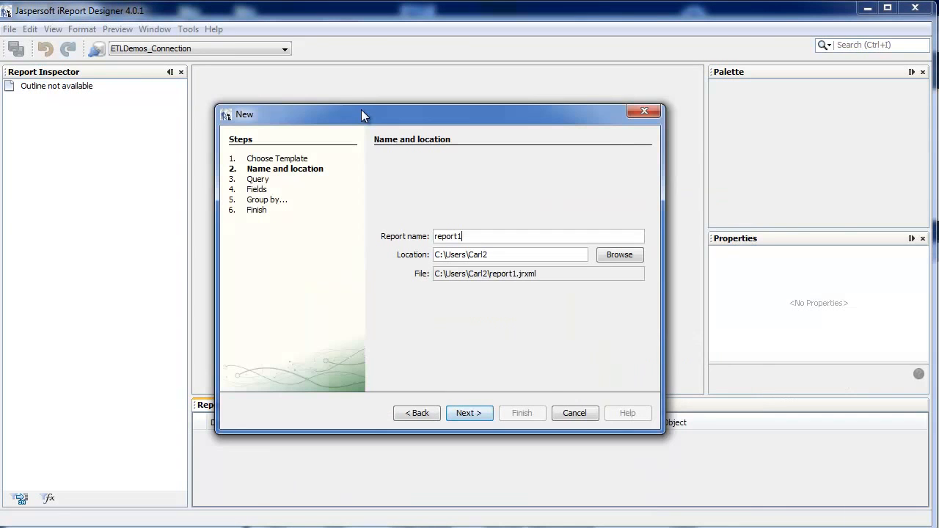
Step: Name the new report SR_Report, keep the default location and continue to the query stage
{"action": "left_click_drag", "start_coordinate": [474, 239], "coordinate": [461, 239]}
{"action": "double_click", "coordinate": [482, 241]}
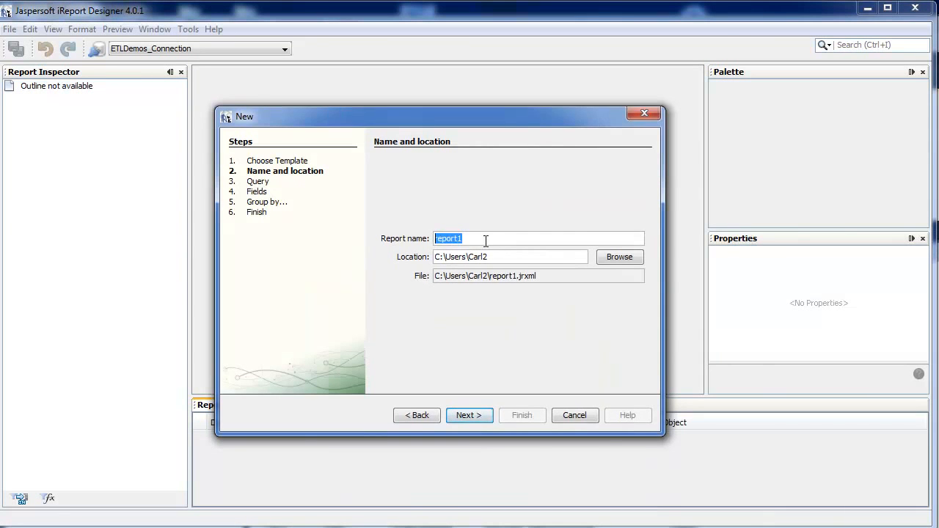
{"action": "type", "text": "SR"}
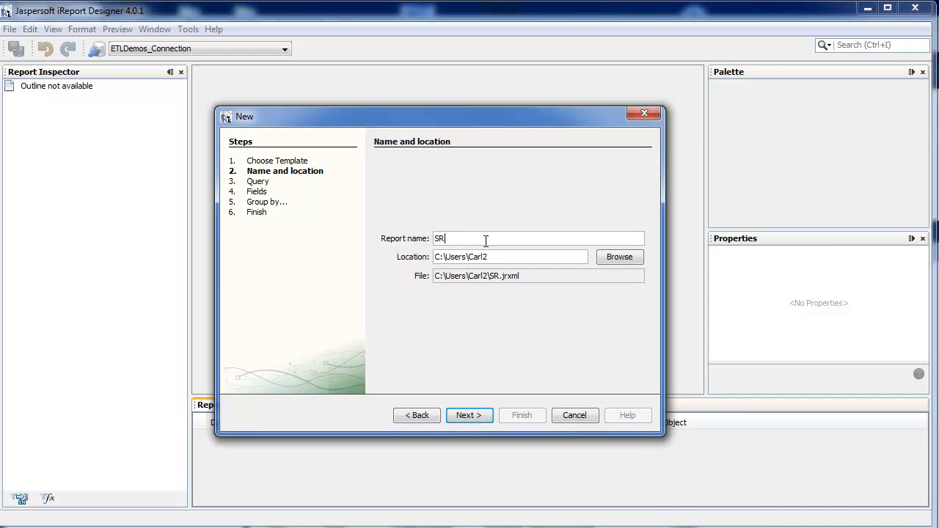
{"action": "type", "text": "_Report"}
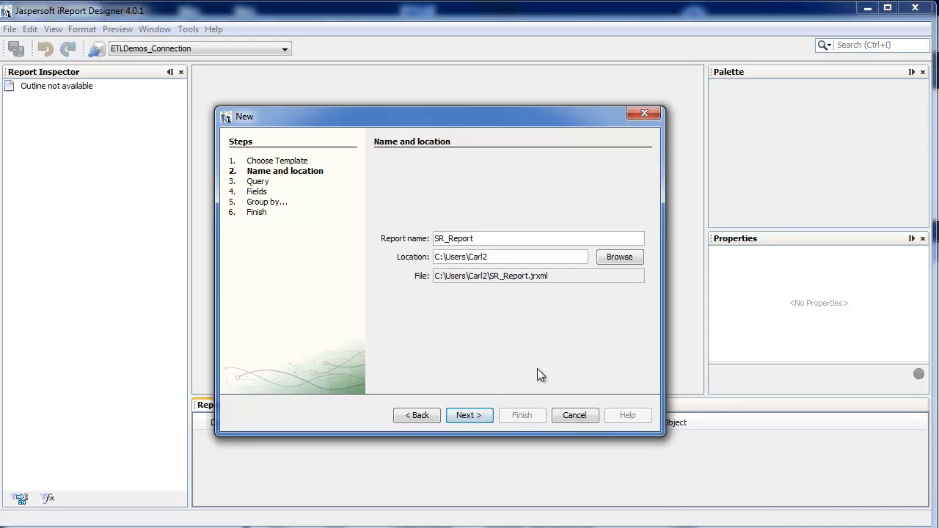
{"action": "left_click", "coordinate": [475, 411]}
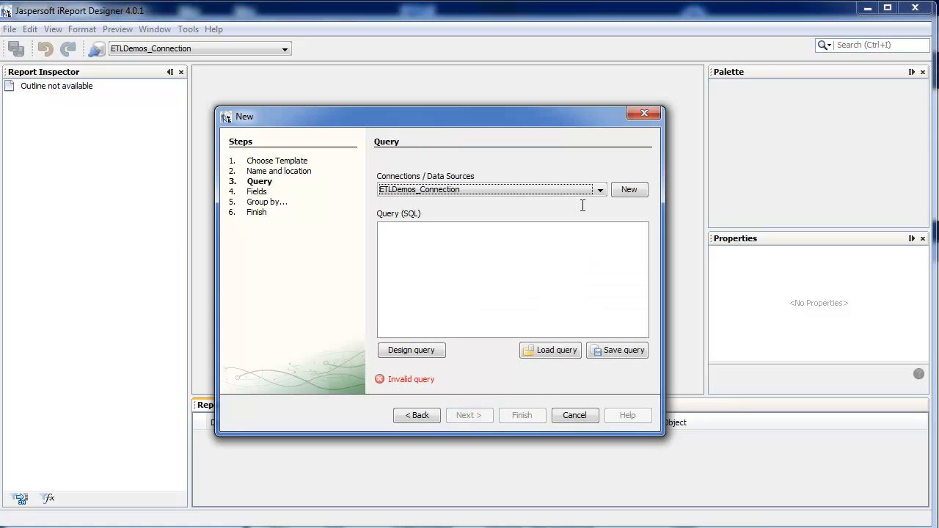
Step: Paste the SR_FACT_REVENUE SQL query filtered to YEAR_NB = 2011 on ETLDemos_Connection and include all its fields in the report
{"action": "left_click", "coordinate": [523, 270]}
{"action": "type", "text": "SELECT DY.YEAR_NB, DS.SYSTEM_NM, DF.FUND_SOURCE_NM, DF.FUND_NM, FR.REVENUE_VALUE_NB FROM `etldemos`.`SR_FACT_REVENUE` FR JOIN `etldemos`.`SR_DIM_YEAR` DY ON(DY.YEAR_ID=FR.YEAR_ID) JOIN `etldemos`.`SR_DIM_SYSTEM` DS ON (DS.SYSTEM_ID=FR.SYSTEM_ID) JOIN `etldemos`.`SR_DIM_FUND` DF ON (DF.FUND_ID=FR.FUND_ID) WHERE YEAR_NB = 2011 ORDER BY DY.YEAR_NB, DS.SYSTEM_NM, DF.FUND_SOURCE_NM, DF.FUND_NM"}
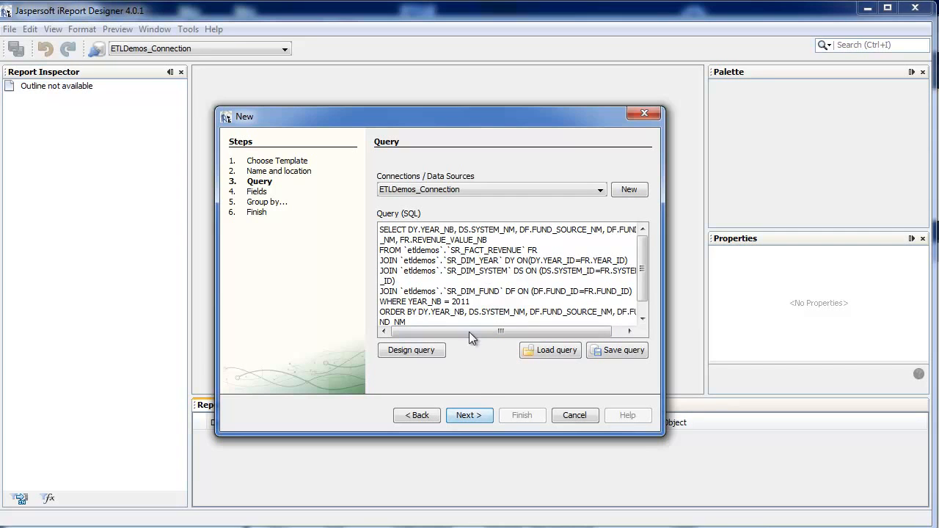
{"action": "left_click", "coordinate": [470, 415]}
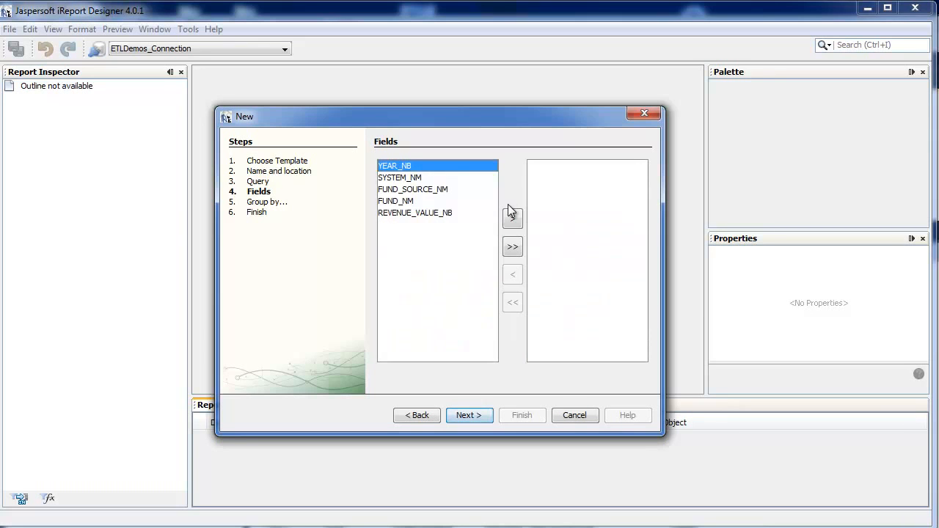
{"action": "left_click", "coordinate": [513, 248]}
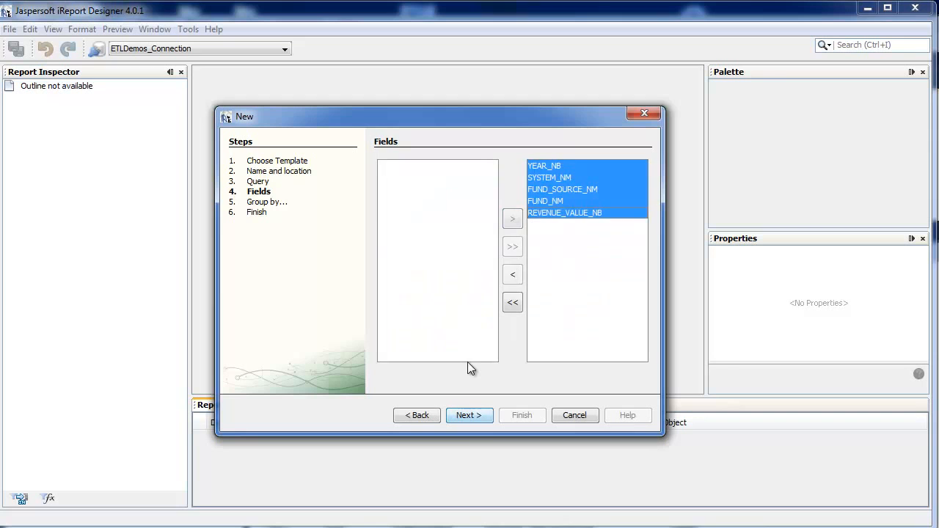
{"action": "left_click", "coordinate": [470, 415]}
Step: Group the report by YEAR_NB, SYSTEM_NM, FUND_SOURCE_NM and FUND_NM in that order, and finish the wizard
{"action": "left_click", "coordinate": [469, 218]}
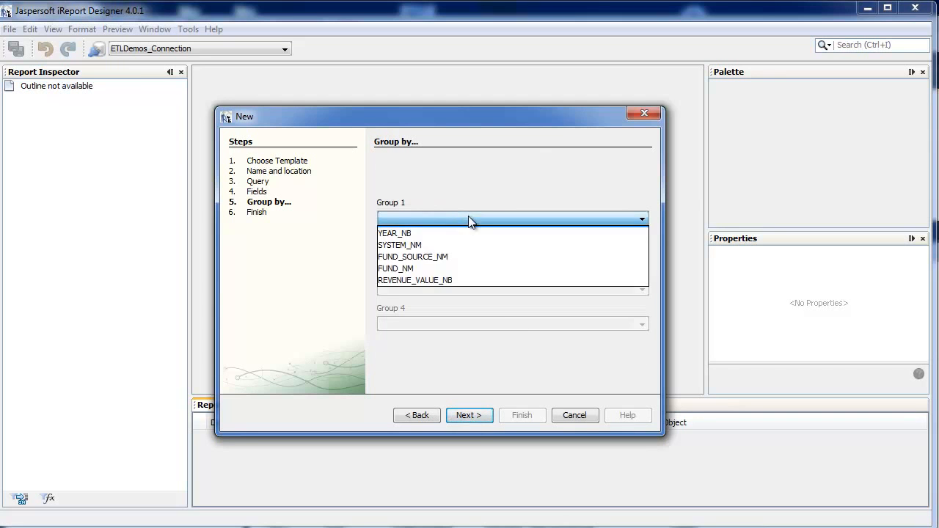
{"action": "left_click", "coordinate": [469, 233]}
{"action": "left_click", "coordinate": [466, 254]}
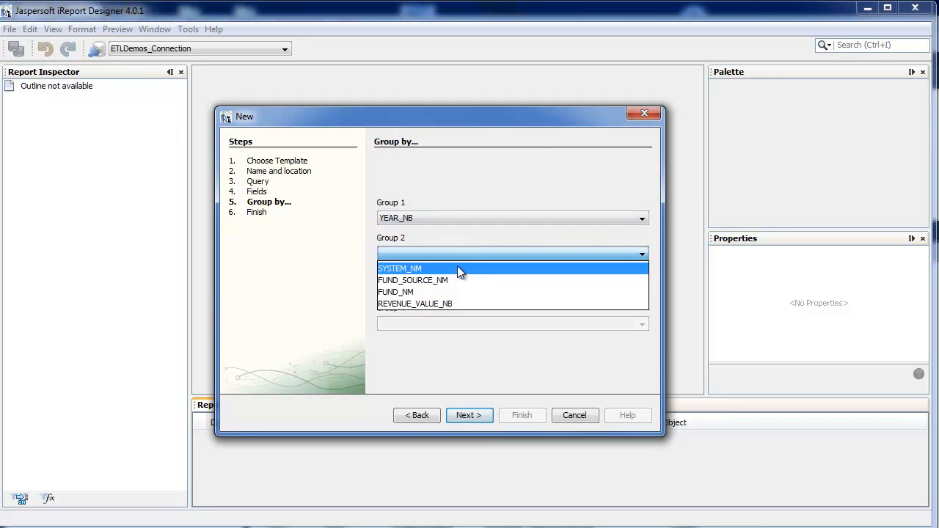
{"action": "left_click", "coordinate": [458, 268]}
{"action": "left_click", "coordinate": [452, 289]}
{"action": "left_click", "coordinate": [452, 304]}
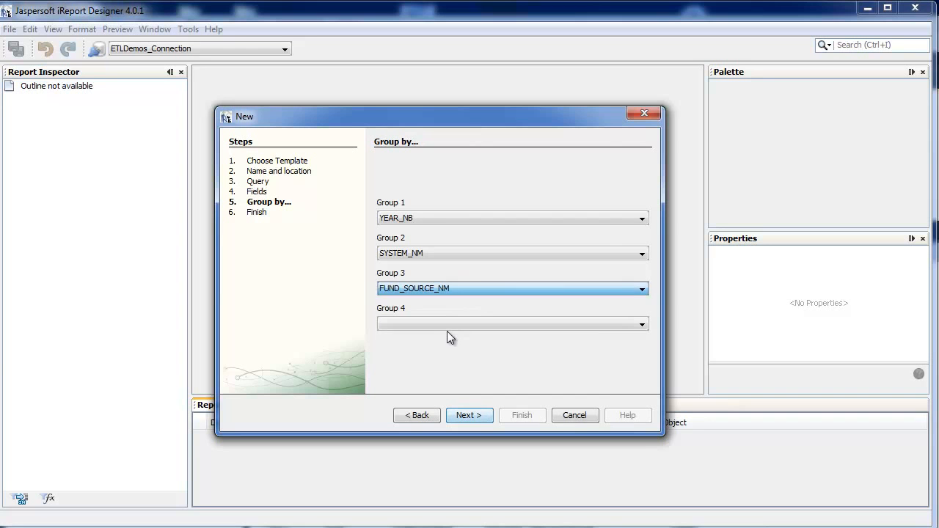
{"action": "left_click", "coordinate": [443, 323]}
{"action": "left_click", "coordinate": [438, 340]}
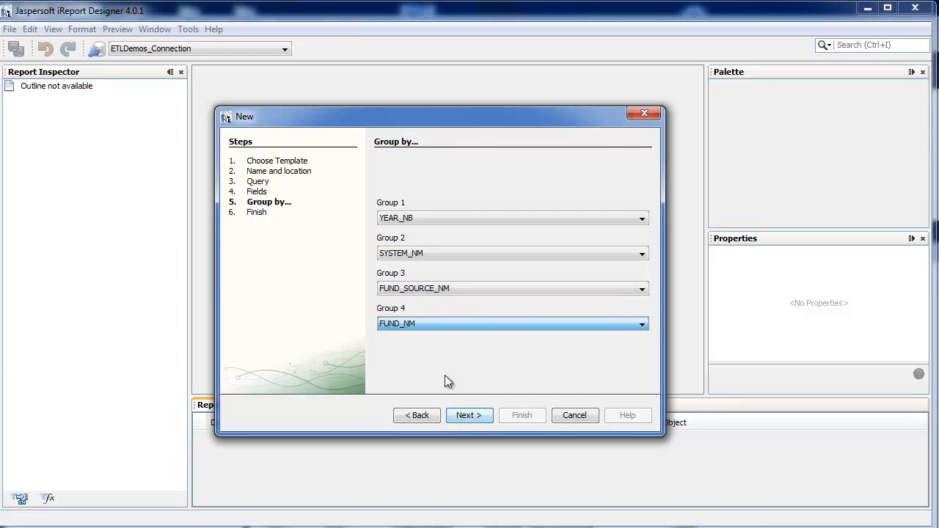
{"action": "left_click", "coordinate": [467, 417]}
{"action": "left_click", "coordinate": [527, 415]}
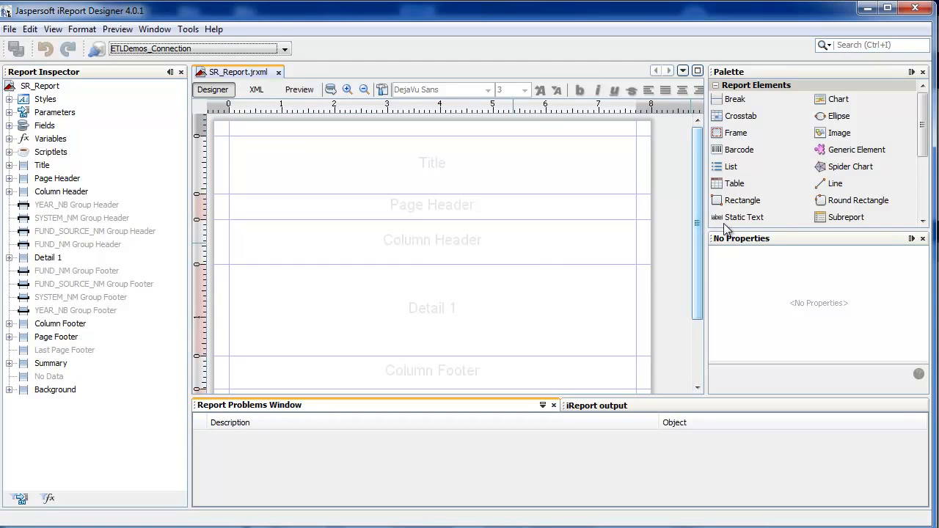
Step: Add a static text element to the Title band and set its text to "School Revenue Report"
{"action": "left_click_drag", "start_coordinate": [730, 218], "coordinate": [309, 166]}
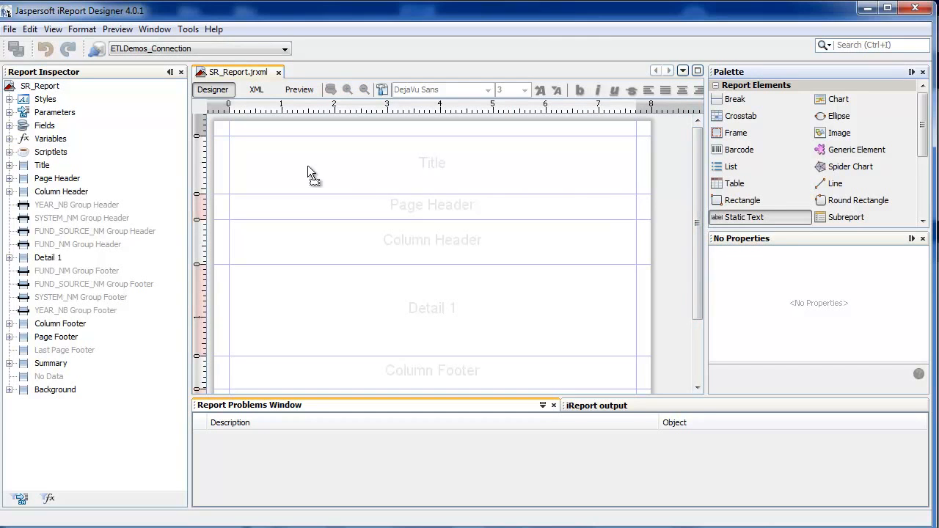
{"action": "left_click_drag", "start_coordinate": [258, 145], "coordinate": [306, 176]}
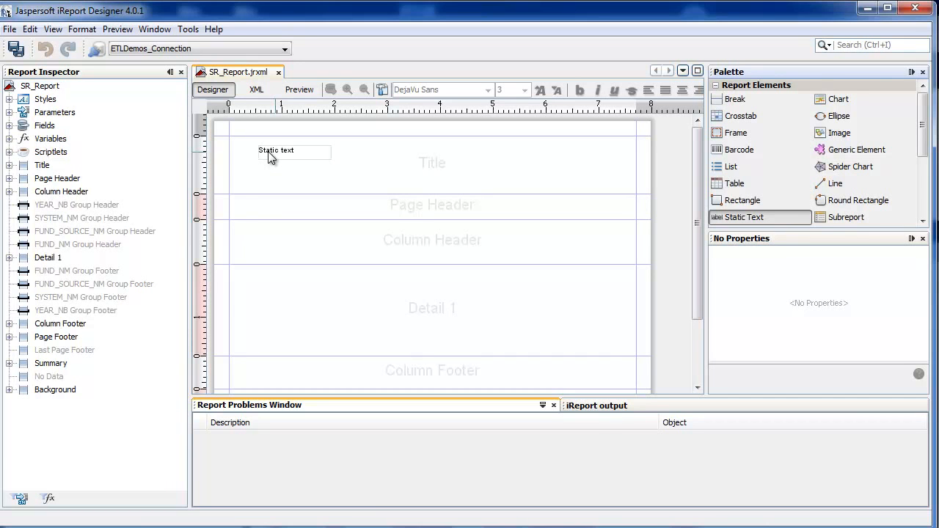
{"action": "left_click", "coordinate": [270, 152]}
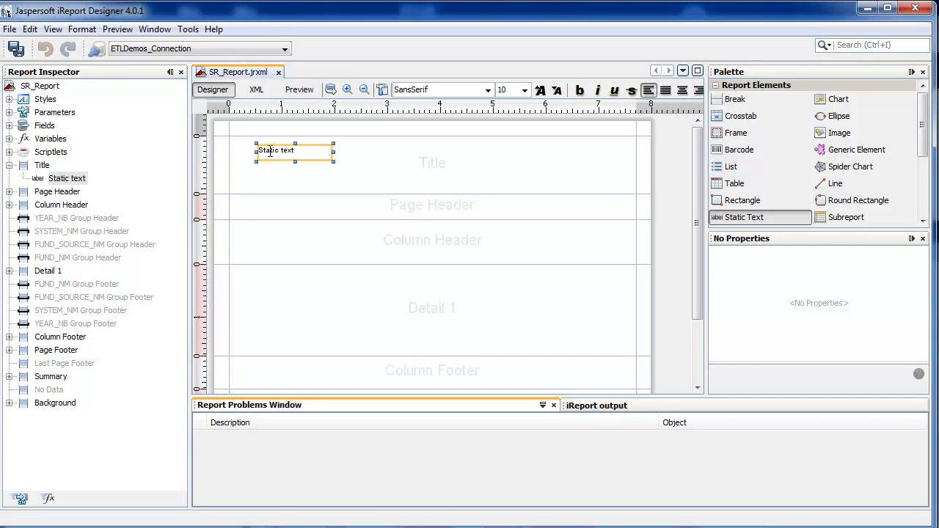
{"action": "double_click", "coordinate": [270, 151]}
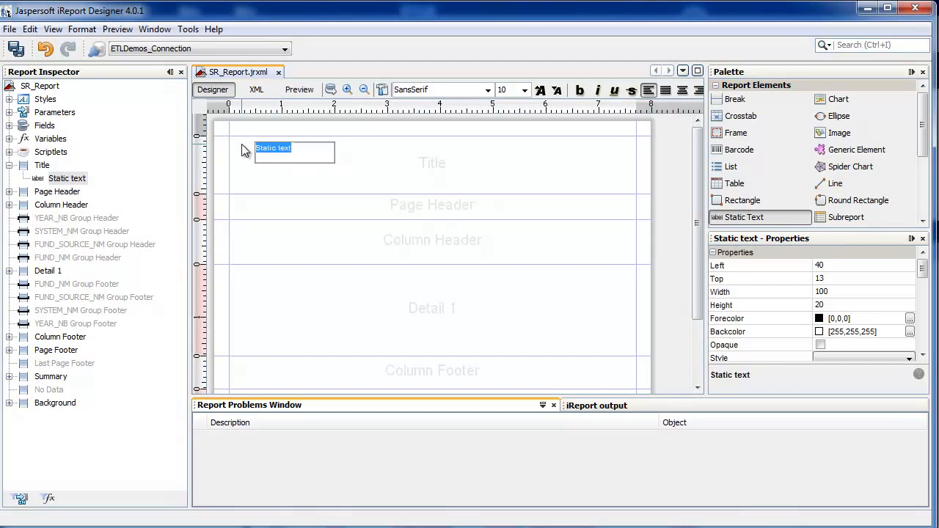
{"action": "type", "text": "School "}
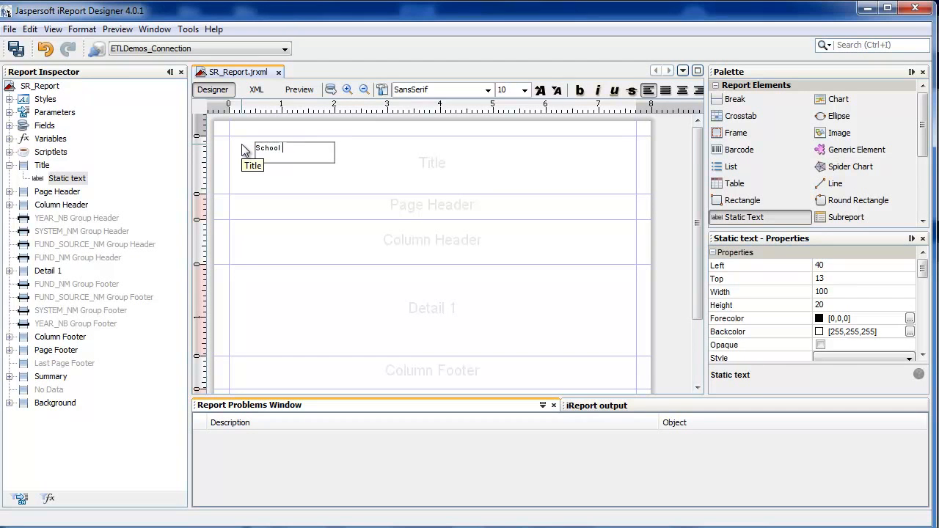
{"action": "type", "text": "Revenue Repo"}
{"action": "left_click", "coordinate": [312, 167]}
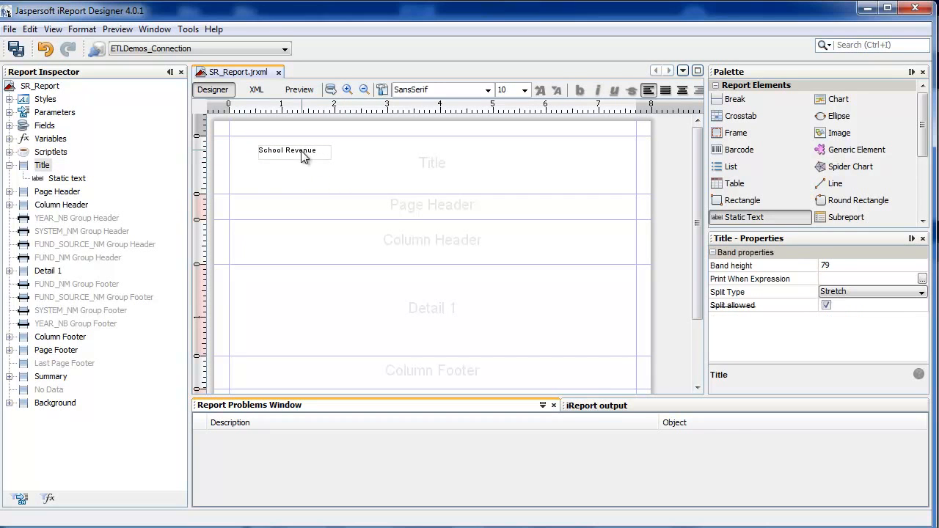
Step: Format the School Revenue Report title text as bold with font size 14
{"action": "left_click", "coordinate": [302, 150]}
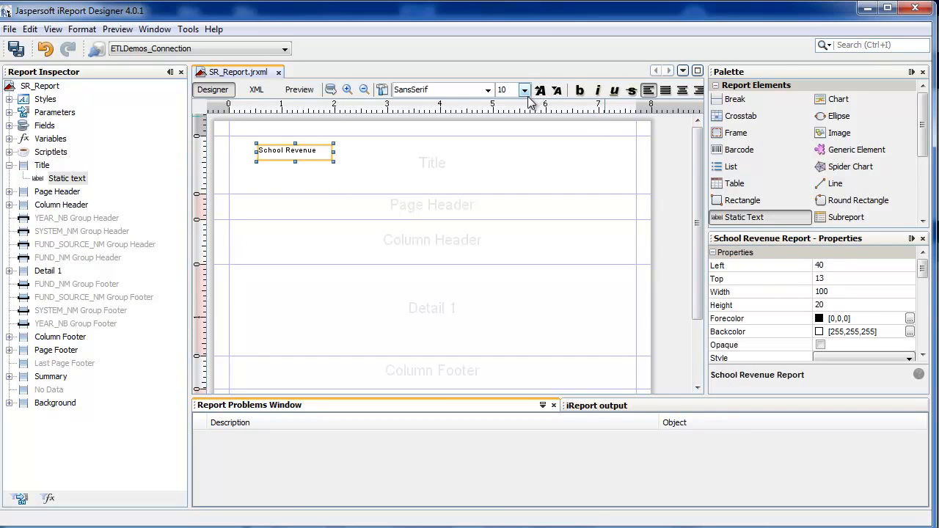
{"action": "left_click", "coordinate": [528, 95]}
{"action": "left_click", "coordinate": [526, 92]}
{"action": "left_click", "coordinate": [511, 163]}
{"action": "left_click", "coordinate": [580, 89]}
Step: Widen the title label to fit its text and shrink the Title, Page Header and Column Header bands
{"action": "mouse_move", "coordinate": [334, 152]}
{"action": "left_mouse_down"}
{"action": "mouse_move", "coordinate": [410, 152]}
{"action": "mouse_move", "coordinate": [342, 159]}
{"action": "mouse_move", "coordinate": [334, 151]}
{"action": "left_mouse_up"}
{"action": "left_click_drag", "start_coordinate": [402, 194], "coordinate": [419, 174]}
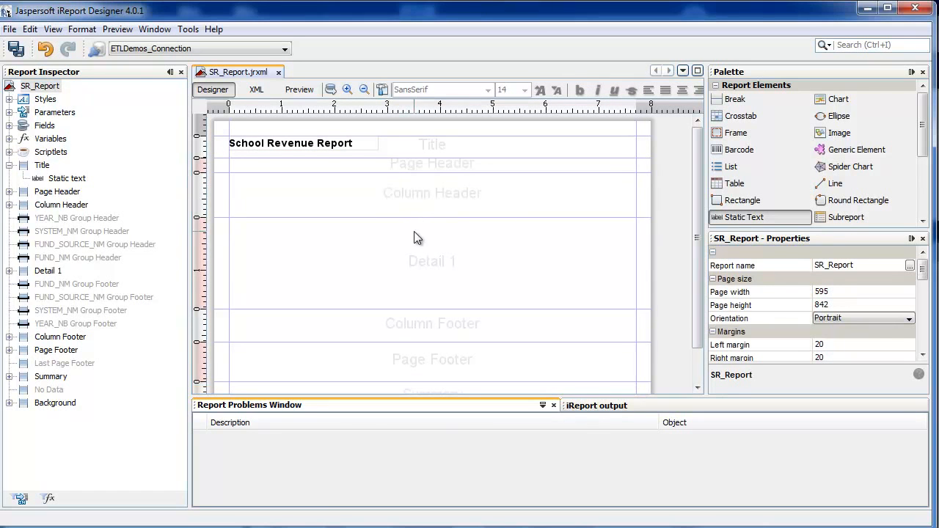
{"action": "left_click_drag", "start_coordinate": [417, 217], "coordinate": [419, 195]}
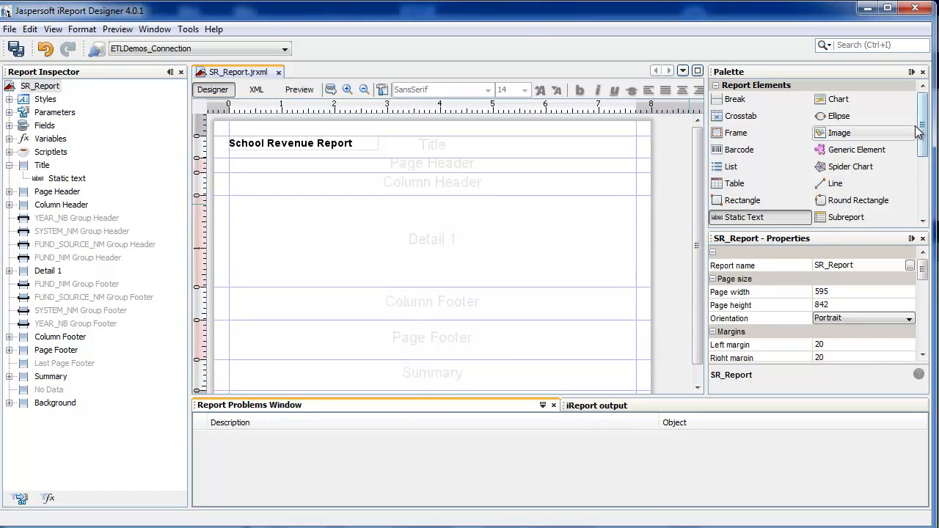
Step: Add a text field to the Detail 1 band and align it with the band's upper-left corner
{"action": "scroll", "coordinate": [901, 184], "scroll_direction": "down", "scroll_amount": 2}
{"action": "left_click_drag", "start_coordinate": [745, 174], "coordinate": [400, 213]}
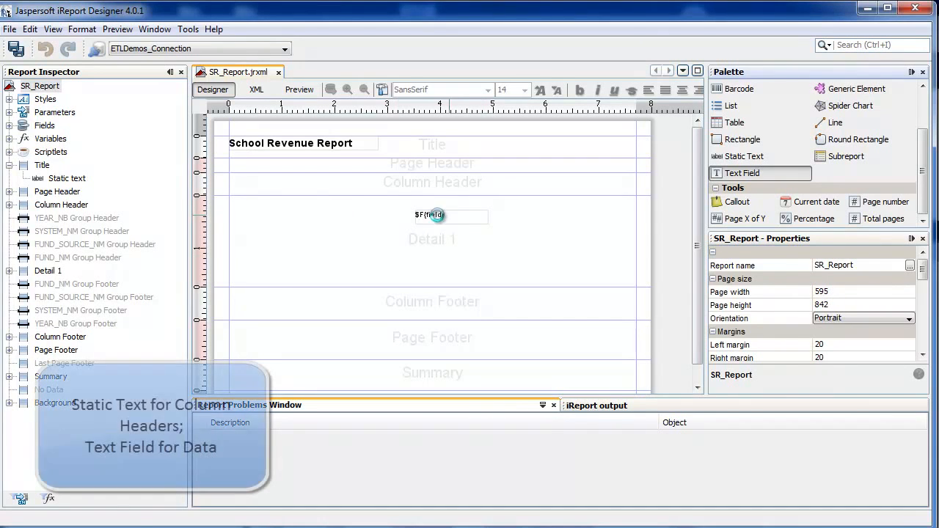
{"action": "mouse_move", "coordinate": [258, 215]}
{"action": "left_mouse_down"}
{"action": "mouse_move", "coordinate": [242, 204]}
{"action": "mouse_move", "coordinate": [270, 203]}
{"action": "left_mouse_up"}
Step: Place four static text labels side by side in the Column Header band, with the third 175 wide and the fourth 144 wide
{"action": "left_click_drag", "start_coordinate": [743, 156], "coordinate": [260, 186]}
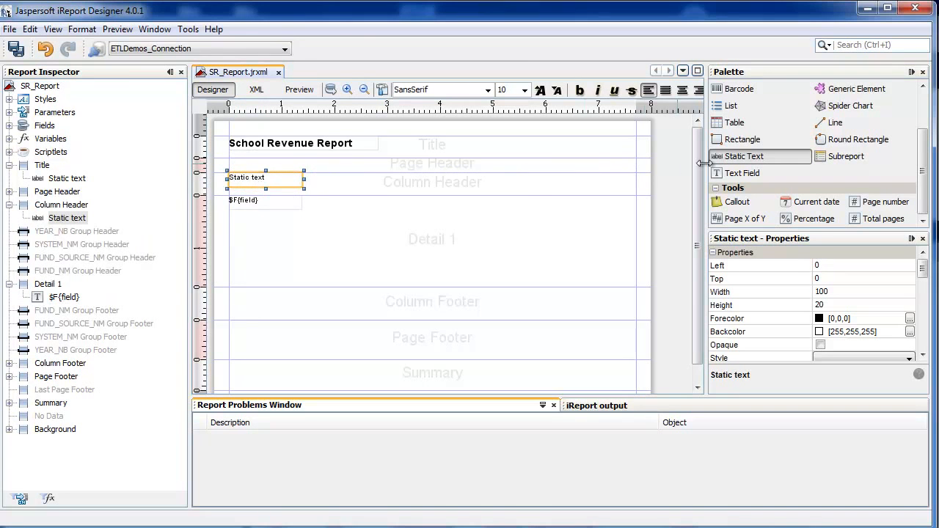
{"action": "left_click_drag", "start_coordinate": [722, 154], "coordinate": [333, 184]}
{"action": "left_click_drag", "start_coordinate": [721, 154], "coordinate": [410, 176]}
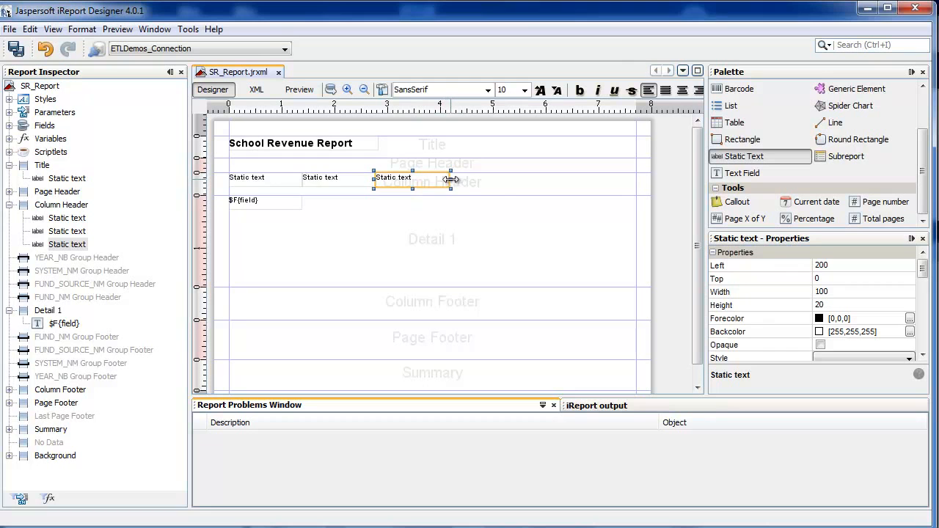
{"action": "left_click_drag", "start_coordinate": [498, 179], "coordinate": [507, 180]}
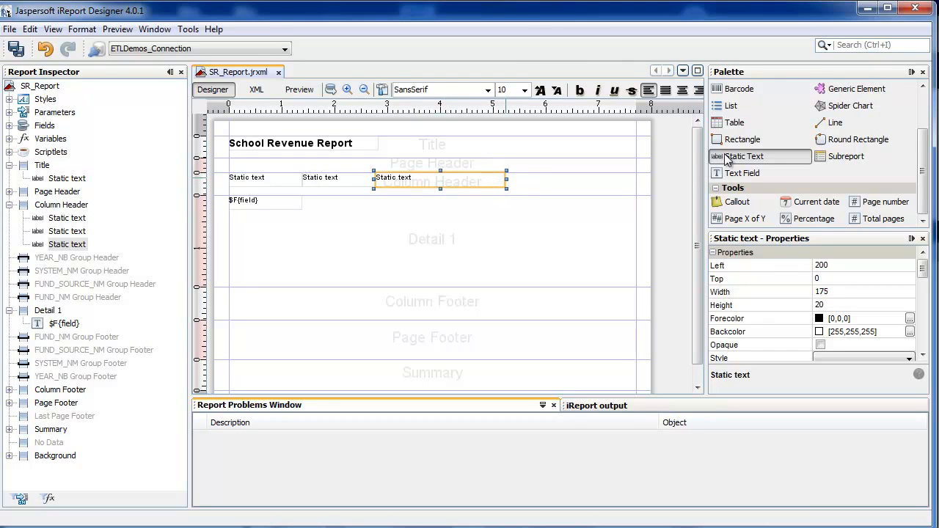
{"action": "left_click_drag", "start_coordinate": [699, 171], "coordinate": [611, 180]}
Step: Set the four column header labels, in order, to Year, System, Source and Fund
{"action": "double_click", "coordinate": [263, 181]}
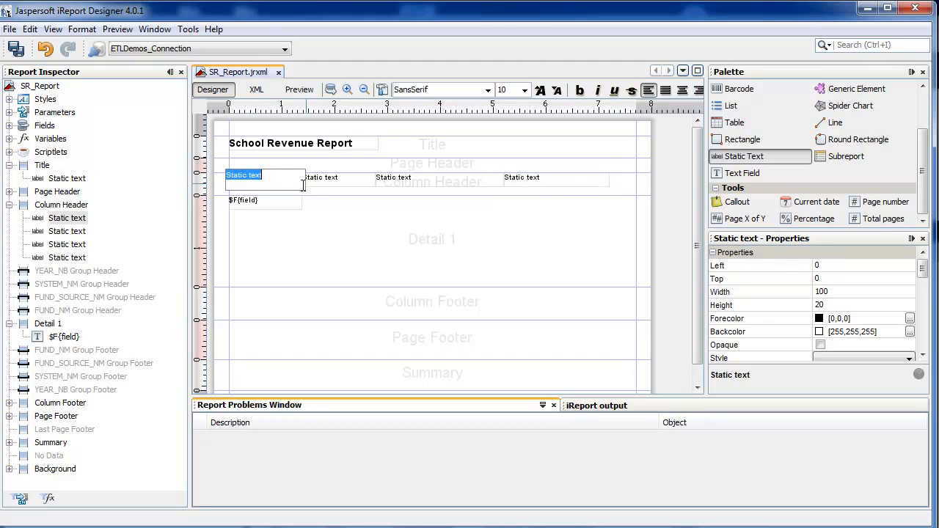
{"action": "type", "text": "Year"}
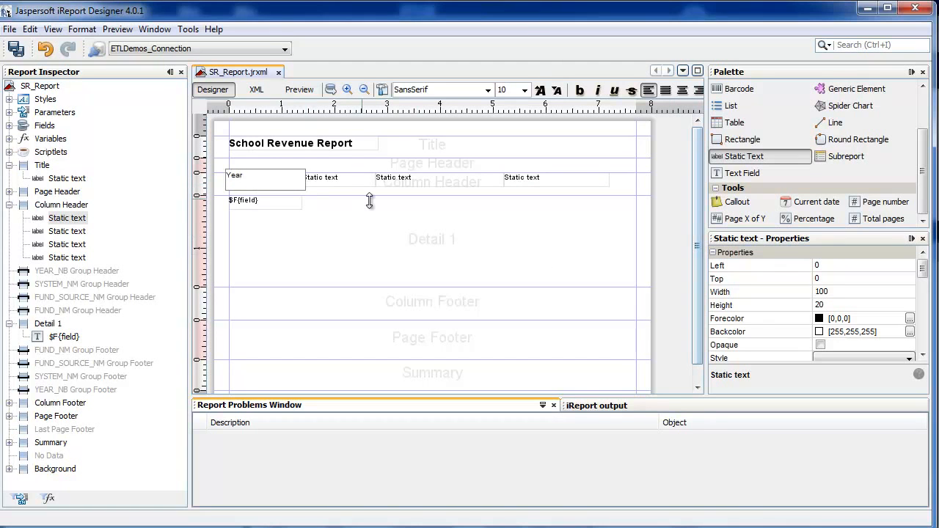
{"action": "double_click", "coordinate": [356, 177]}
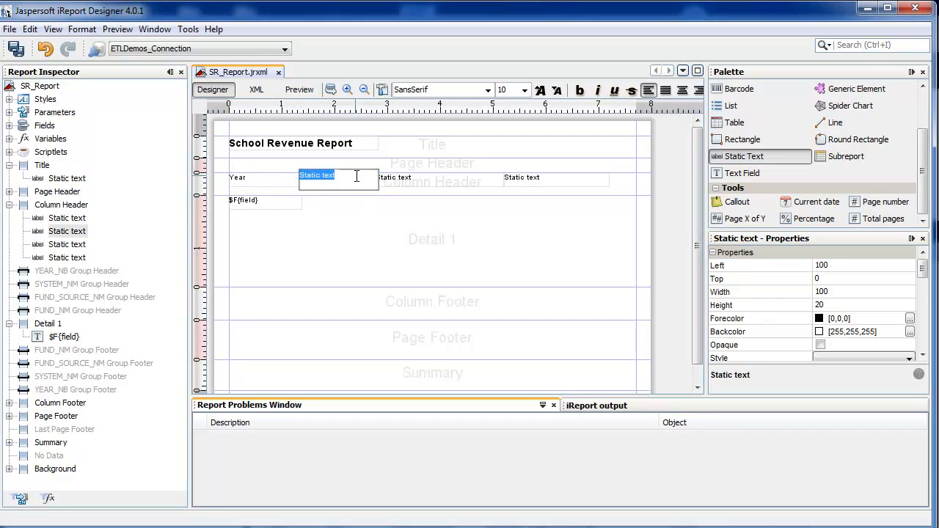
{"action": "type", "text": "System"}
{"action": "double_click", "coordinate": [414, 179]}
{"action": "type", "text": "Source"}
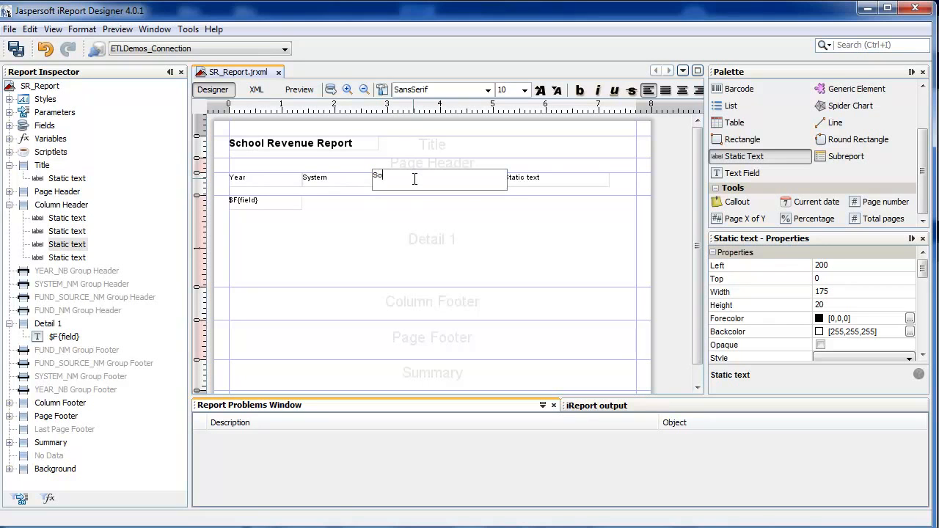
{"action": "double_click", "coordinate": [550, 180]}
{"action": "type", "text": "Fund"}
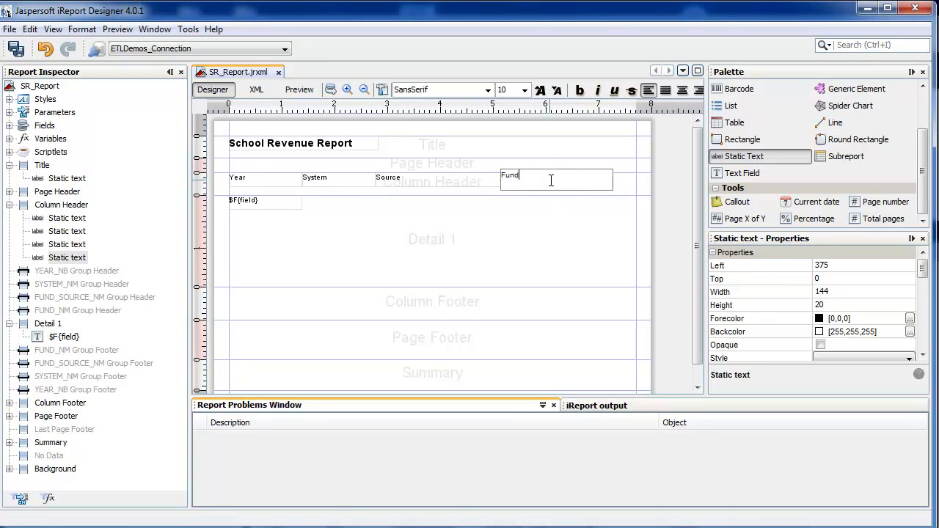
{"action": "left_click", "coordinate": [492, 211]}
{"action": "left_click", "coordinate": [504, 183]}
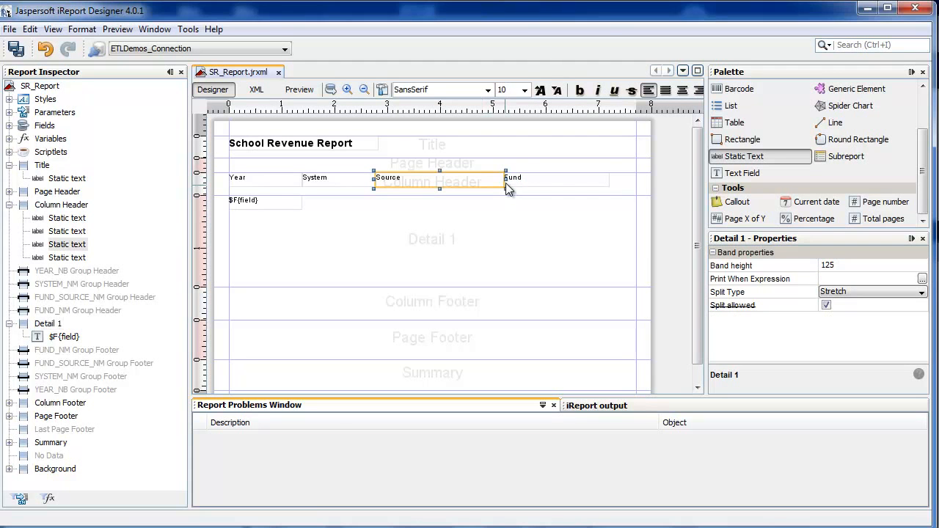
Step: Narrow the System and Source header labels and move Source and Fund over to close the gaps, placing Fund at left 251
{"action": "left_click_drag", "start_coordinate": [506, 179], "coordinate": [429, 180]}
{"action": "left_click_drag", "start_coordinate": [503, 183], "coordinate": [463, 184]}
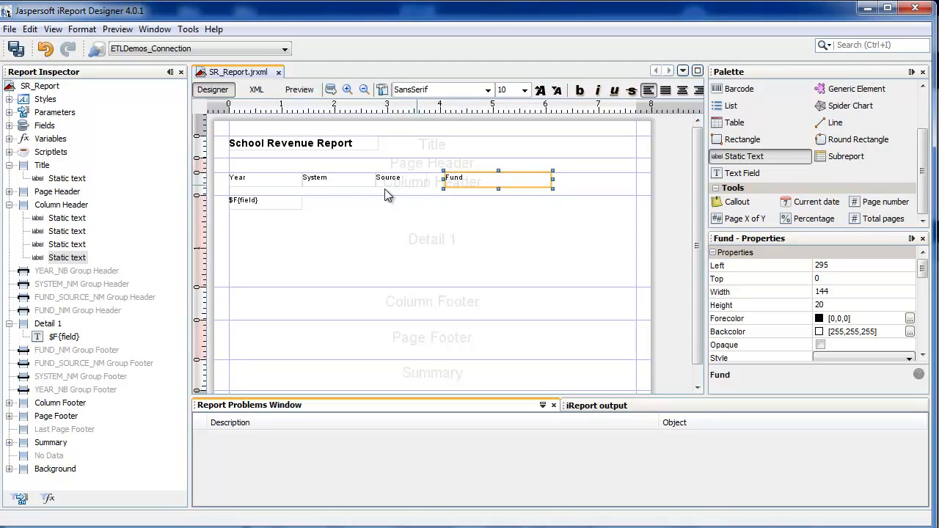
{"action": "left_click", "coordinate": [349, 180]}
{"action": "left_click_drag", "start_coordinate": [358, 180], "coordinate": [450, 179]}
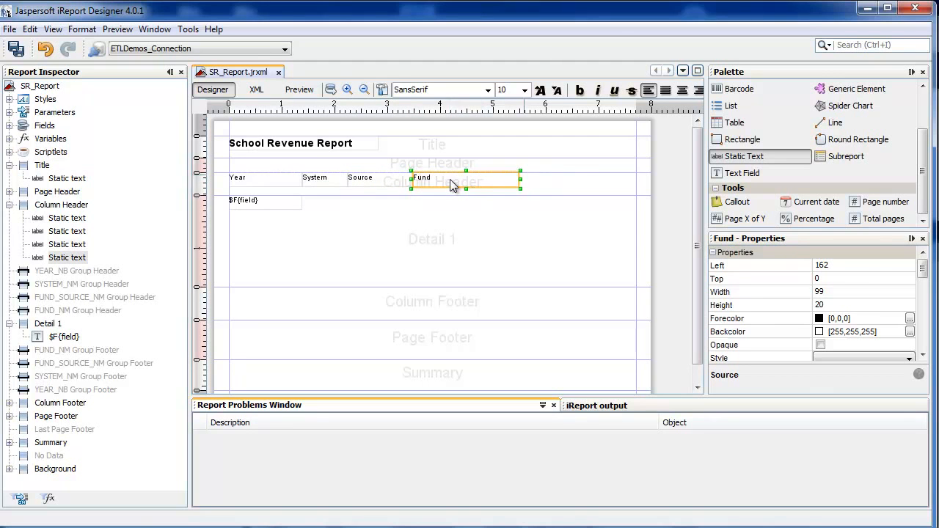
Step: Add a 100-wide static text reading Revenue directly after the Fund label in the Column Header band
{"action": "left_click_drag", "start_coordinate": [744, 156], "coordinate": [531, 182]}
{"action": "double_click", "coordinate": [532, 182]}
{"action": "type", "text": "Revenue"}
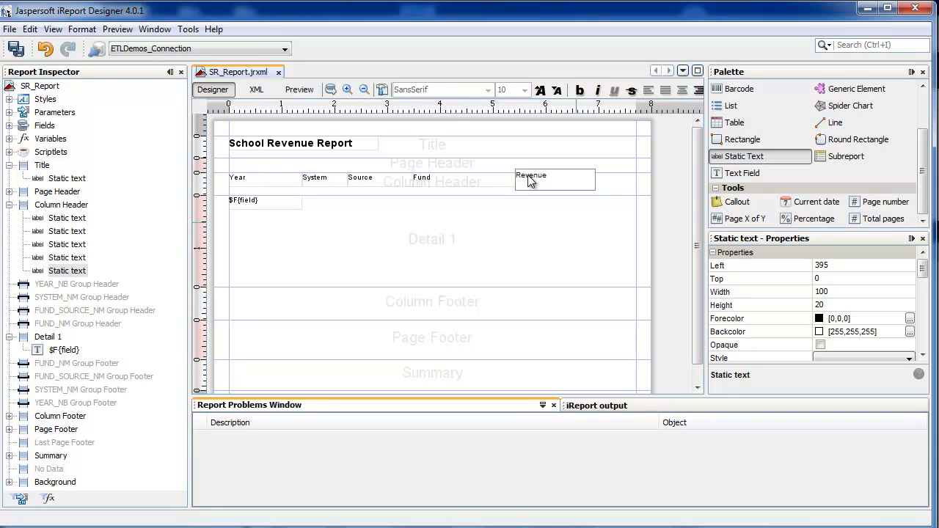
{"action": "left_click", "coordinate": [570, 223]}
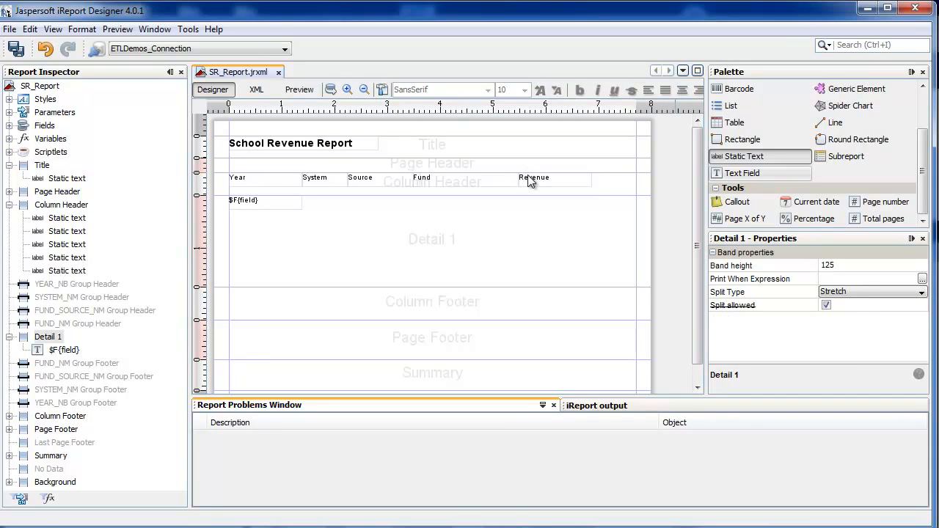
Step: Add four text fields to the Detail 1 band beneath System, Source, Fund and Revenue, with the last three 77, 157 and 100 wide
{"action": "mouse_move", "coordinate": [743, 173]}
{"action": "left_mouse_down"}
{"action": "mouse_move", "coordinate": [367, 219]}
{"action": "mouse_move", "coordinate": [395, 228]}
{"action": "mouse_move", "coordinate": [316, 206]}
{"action": "mouse_move", "coordinate": [335, 199]}
{"action": "mouse_move", "coordinate": [333, 220]}
{"action": "mouse_move", "coordinate": [336, 205]}
{"action": "mouse_move", "coordinate": [357, 202]}
{"action": "mouse_move", "coordinate": [348, 202]}
{"action": "left_mouse_up"}
{"action": "mouse_move", "coordinate": [743, 173]}
{"action": "left_mouse_down"}
{"action": "mouse_move", "coordinate": [411, 219]}
{"action": "mouse_move", "coordinate": [374, 220]}
{"action": "mouse_move", "coordinate": [437, 205]}
{"action": "mouse_move", "coordinate": [470, 212]}
{"action": "mouse_move", "coordinate": [354, 201]}
{"action": "mouse_move", "coordinate": [415, 202]}
{"action": "mouse_move", "coordinate": [406, 202]}
{"action": "left_mouse_up"}
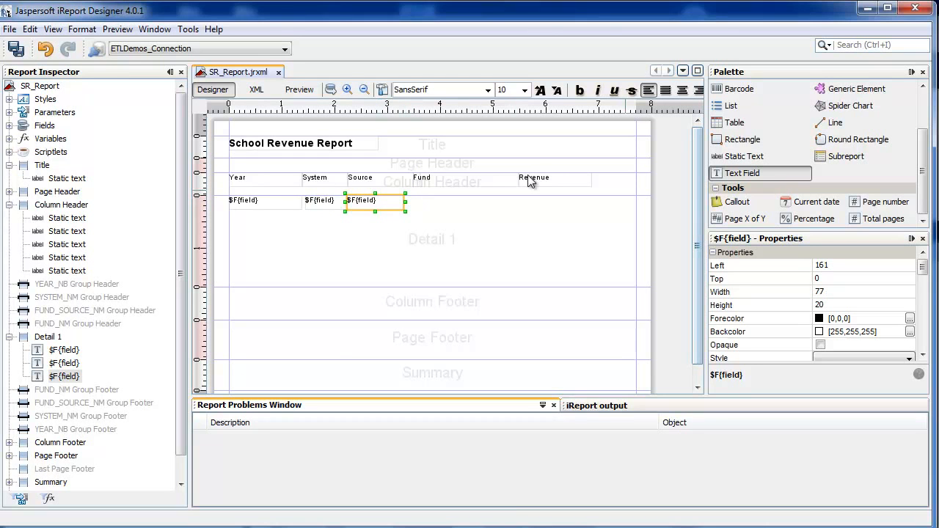
{"action": "mouse_move", "coordinate": [742, 173]}
{"action": "left_mouse_down"}
{"action": "mouse_move", "coordinate": [532, 181]}
{"action": "mouse_move", "coordinate": [511, 201]}
{"action": "mouse_move", "coordinate": [420, 201]}
{"action": "left_mouse_up"}
{"action": "left_click_drag", "start_coordinate": [479, 202], "coordinate": [520, 202]}
{"action": "mouse_move", "coordinate": [743, 173]}
{"action": "left_mouse_down"}
{"action": "mouse_move", "coordinate": [531, 181]}
{"action": "mouse_move", "coordinate": [559, 207]}
{"action": "mouse_move", "coordinate": [594, 212]}
{"action": "mouse_move", "coordinate": [542, 203]}
{"action": "mouse_move", "coordinate": [565, 192]}
{"action": "mouse_move", "coordinate": [552, 200]}
{"action": "left_mouse_up"}
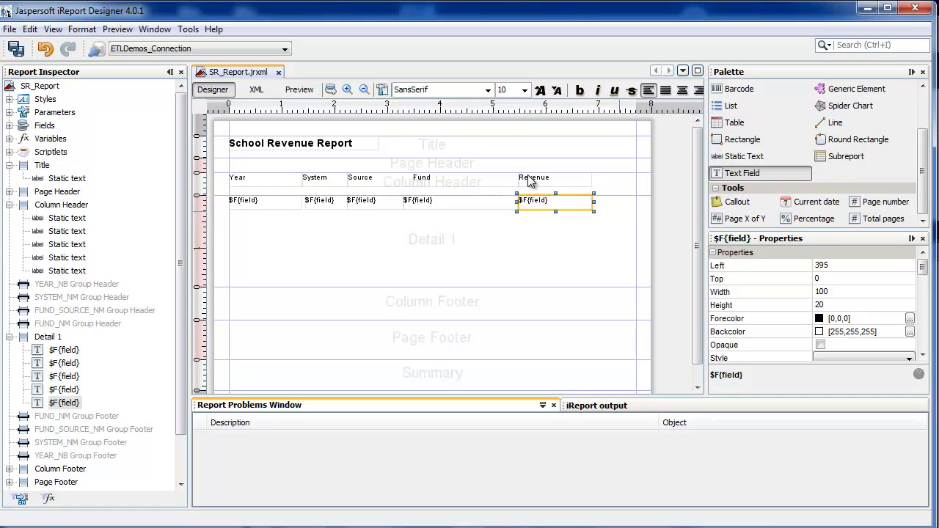
Step: Shrink the Detail 1 band to a height of 23 and align the System column's text field with its header at left 100
{"action": "left_click", "coordinate": [495, 287]}
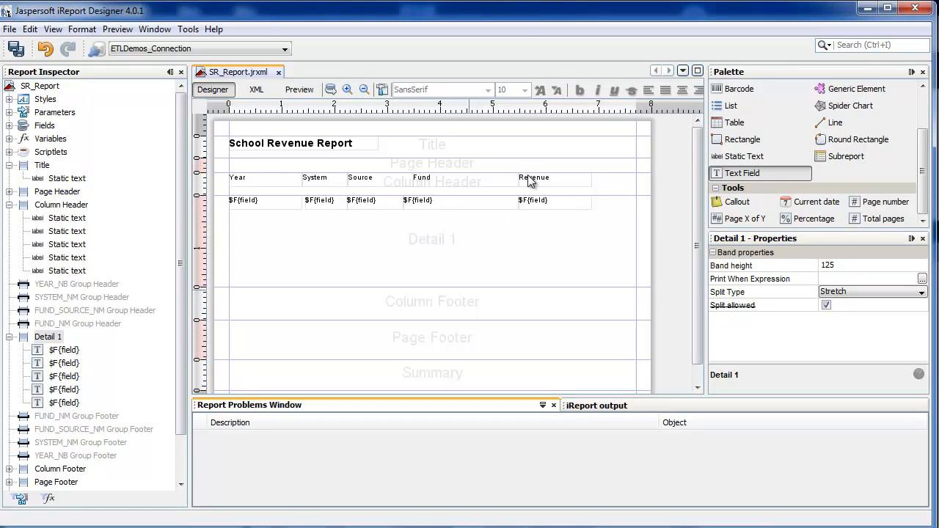
{"action": "left_click_drag", "start_coordinate": [441, 287], "coordinate": [440, 212]}
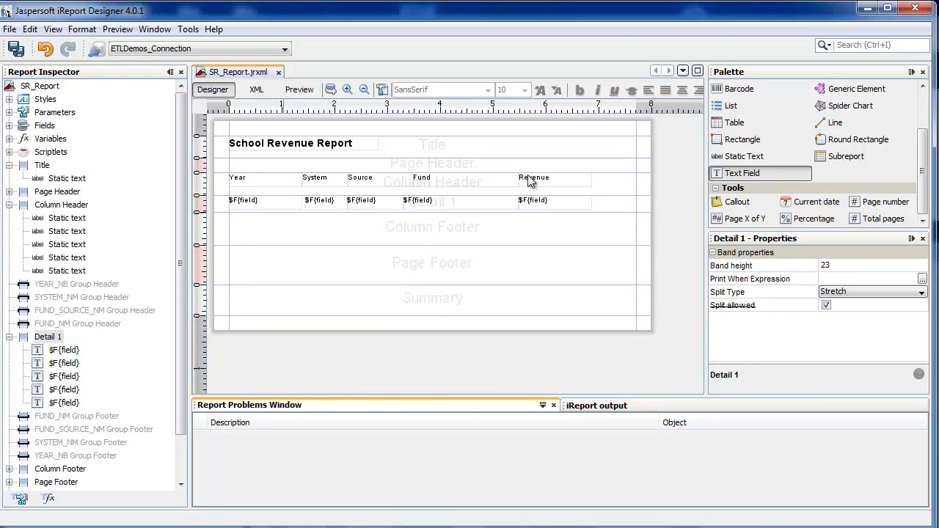
{"action": "left_click_drag", "start_coordinate": [320, 201], "coordinate": [318, 201]}
{"action": "left_click", "coordinate": [369, 202]}
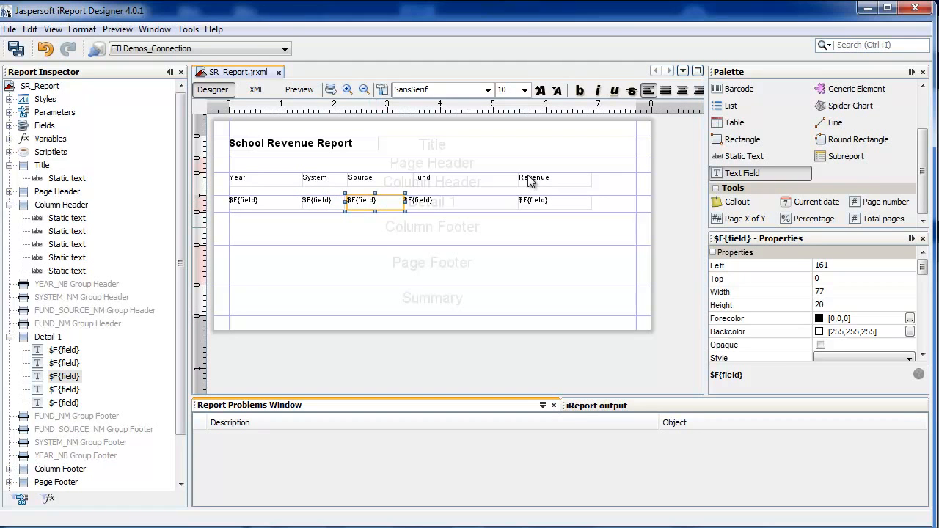
{"action": "left_click", "coordinate": [370, 229]}
{"action": "left_click", "coordinate": [375, 202]}
{"action": "left_click", "coordinate": [281, 265]}
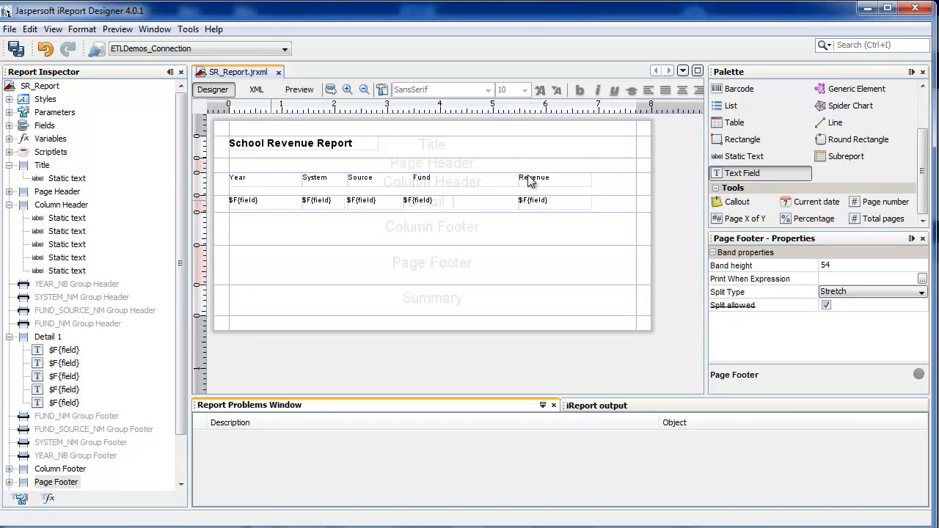
Step: Set the expression of the text field under Year to $F{YEAR_NB}
{"action": "left_click", "coordinate": [265, 202]}
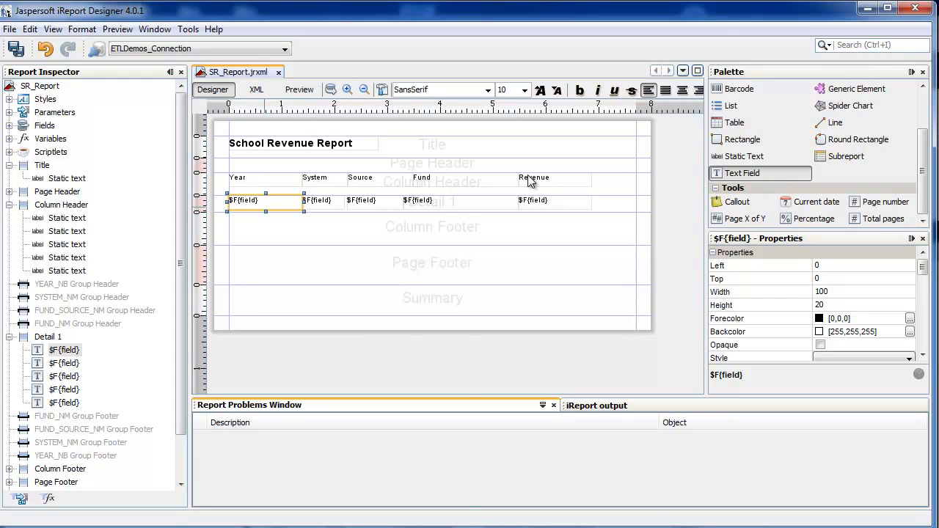
{"action": "right_click", "coordinate": [265, 206]}
{"action": "left_click", "coordinate": [317, 218]}
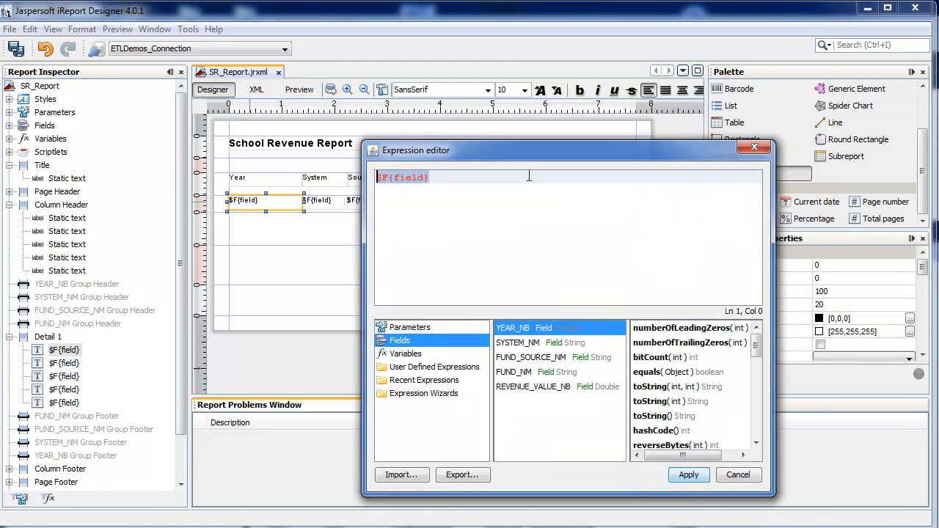
{"action": "key", "text": "Delete"}
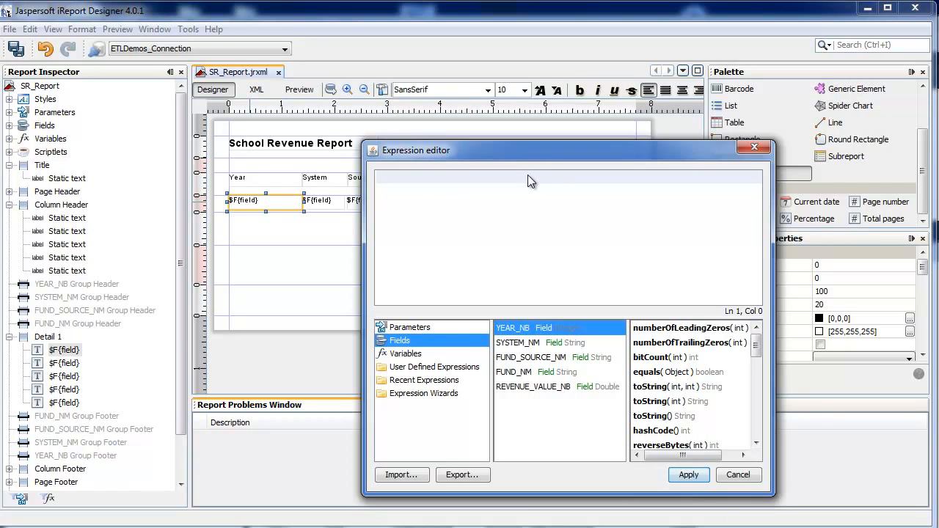
{"action": "type", "text": "$F{YEAR_NB}"}
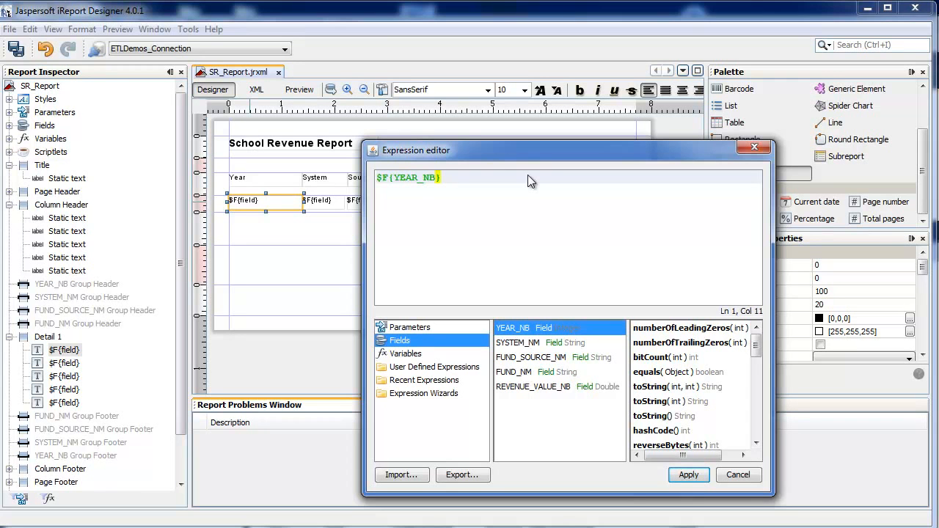
{"action": "key", "text": "Return"}
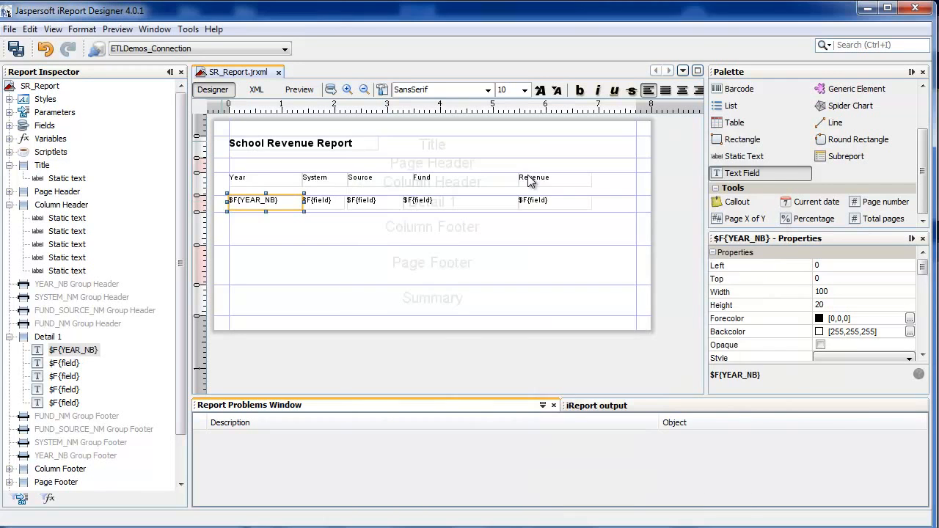
{"action": "key", "text": "Tab"}
{"action": "key", "text": "F2"}
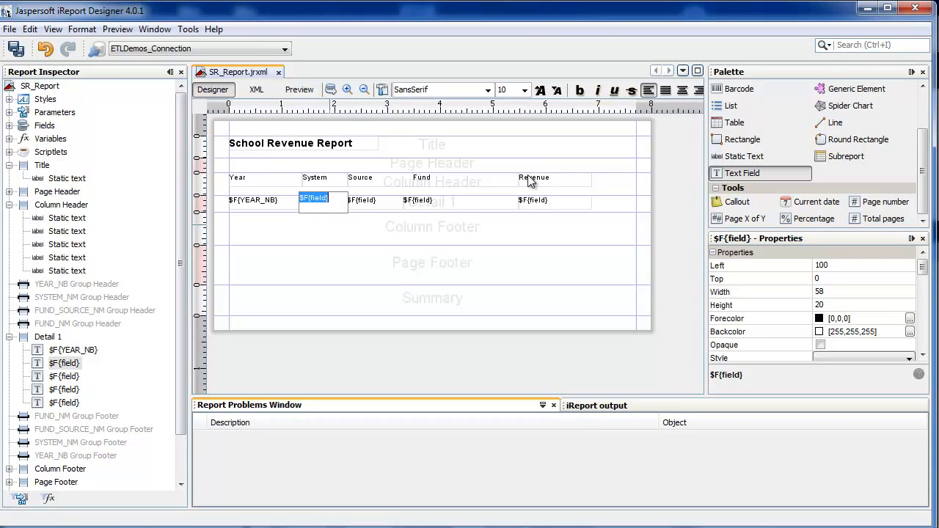
{"action": "left_click", "coordinate": [317, 225]}
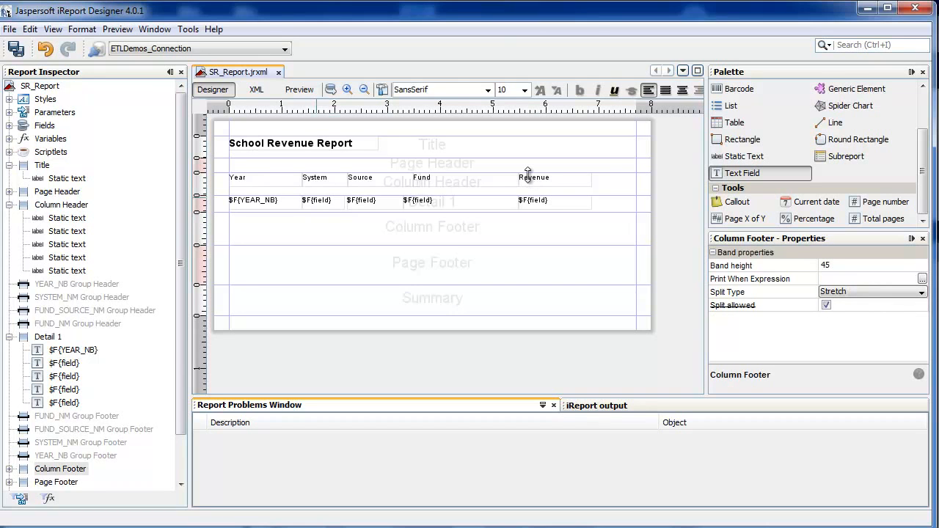
Step: Set the expression of the text field under System to $F{SYSTEM_NM}
{"action": "left_click", "coordinate": [317, 202]}
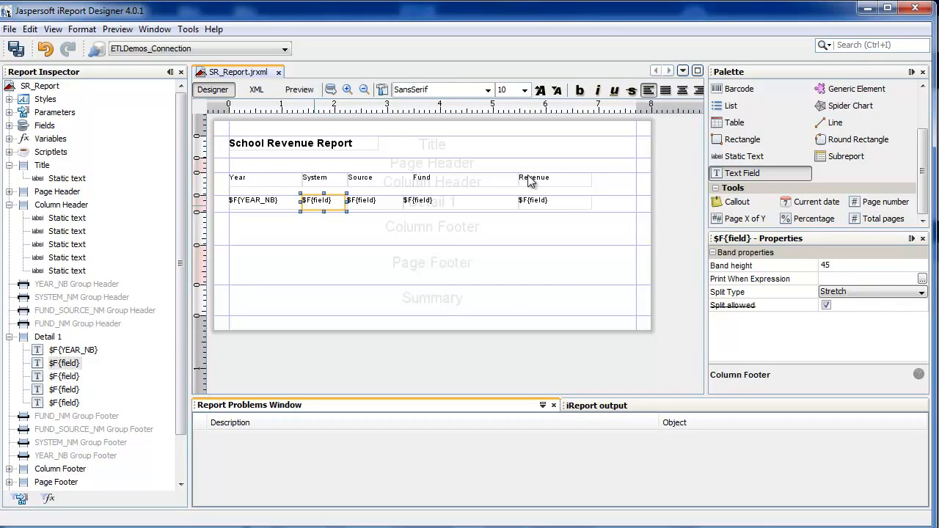
{"action": "right_click", "coordinate": [312, 201]}
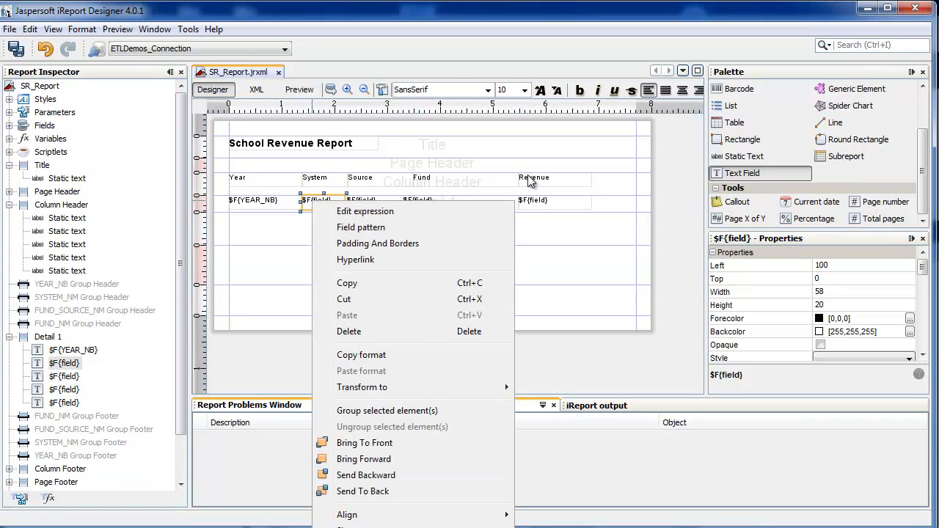
{"action": "left_click", "coordinate": [355, 212]}
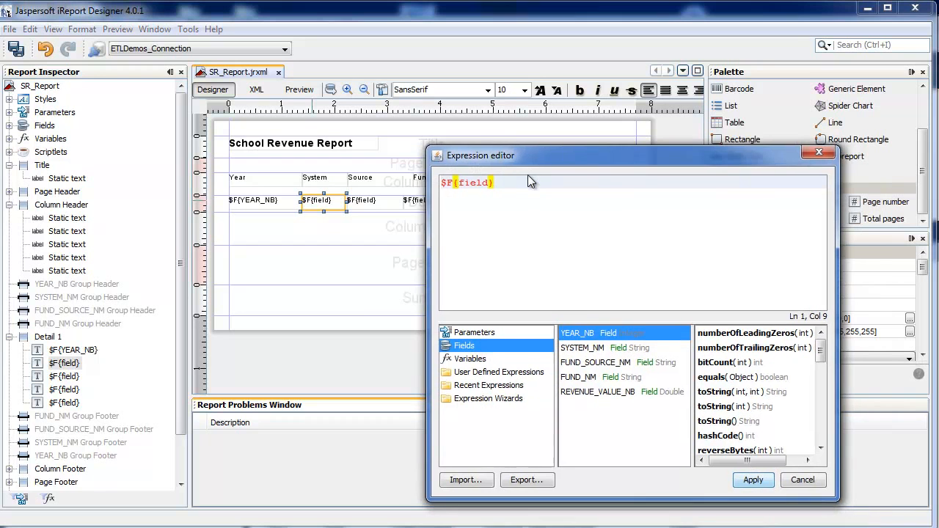
{"action": "key", "text": "ctrl+a"}
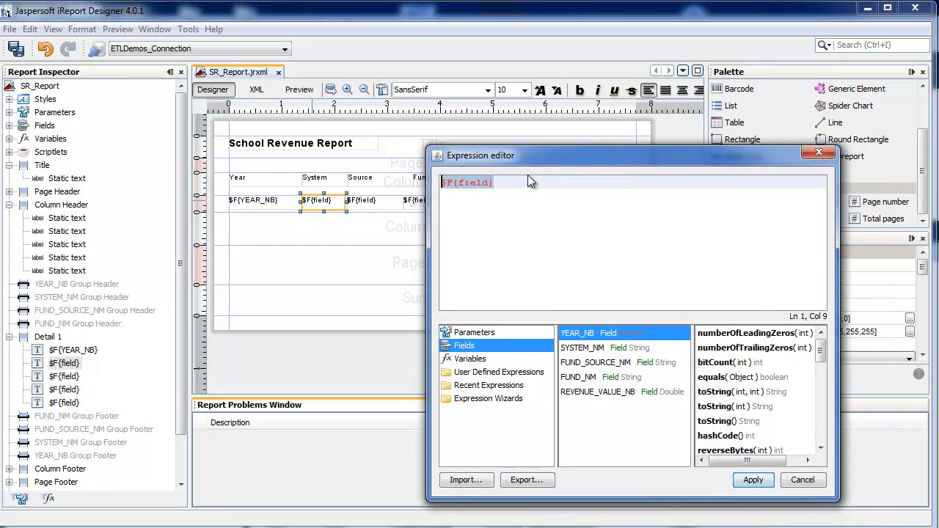
{"action": "key", "text": "BackSpace"}
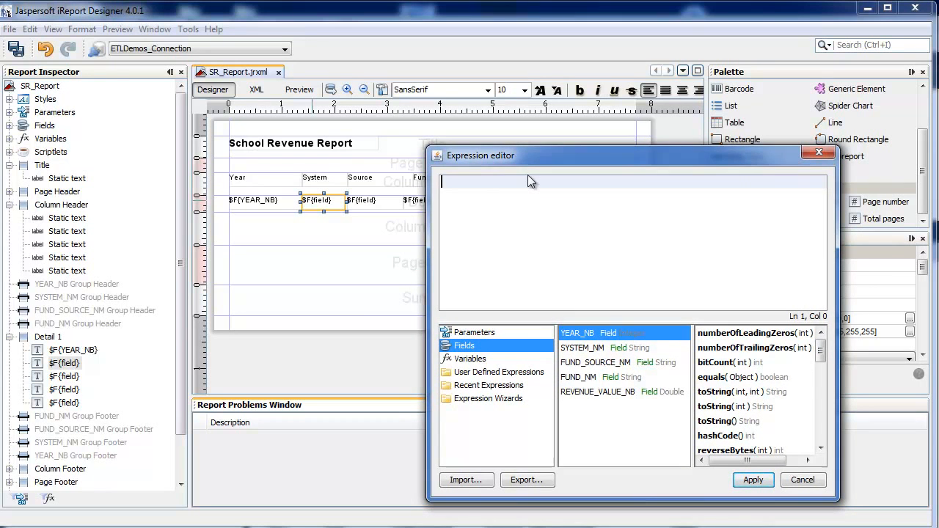
{"action": "double_click", "coordinate": [588, 348]}
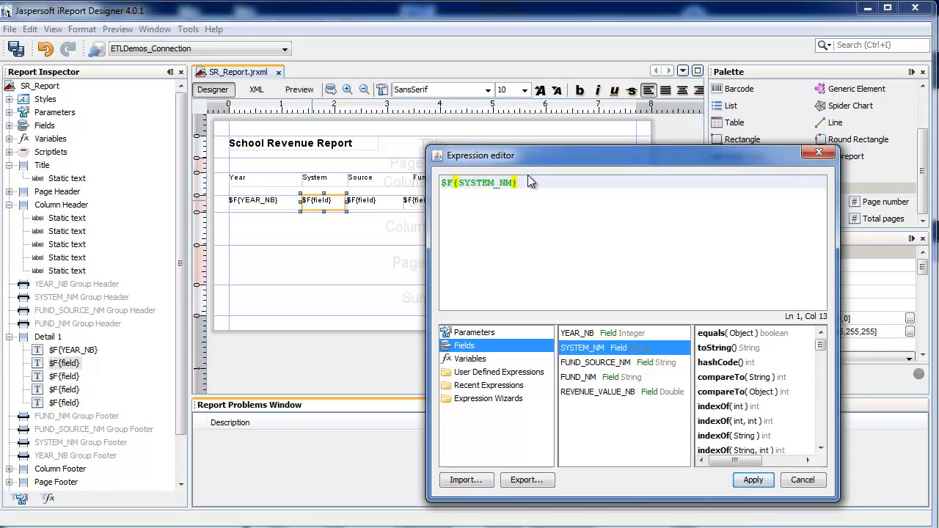
{"action": "left_click", "coordinate": [753, 480]}
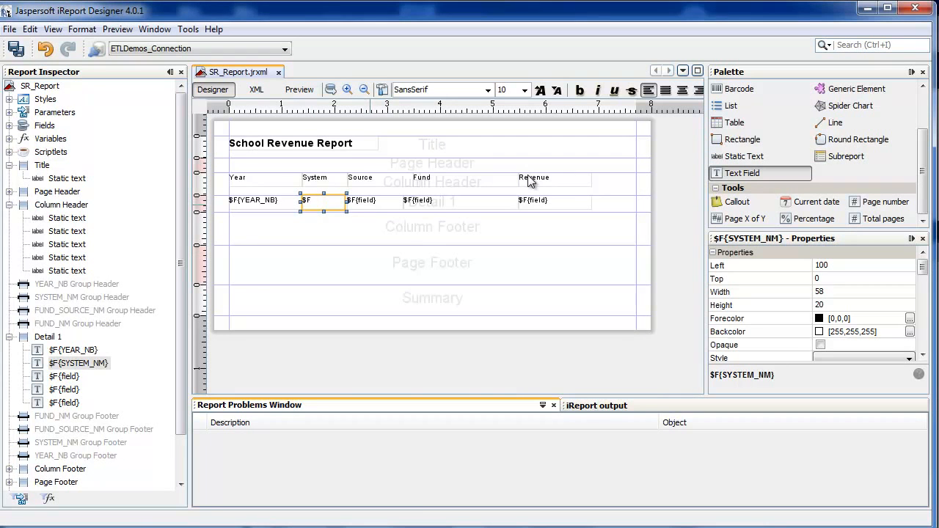
Step: Replace the expression of the text field under Source with the FUND_SOURCE_NM field
{"action": "left_click", "coordinate": [371, 202]}
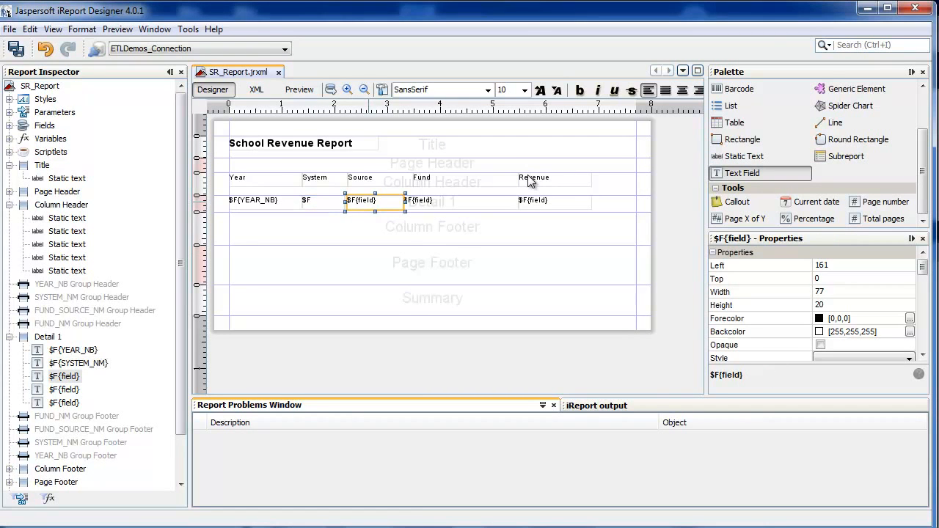
{"action": "right_click", "coordinate": [372, 202]}
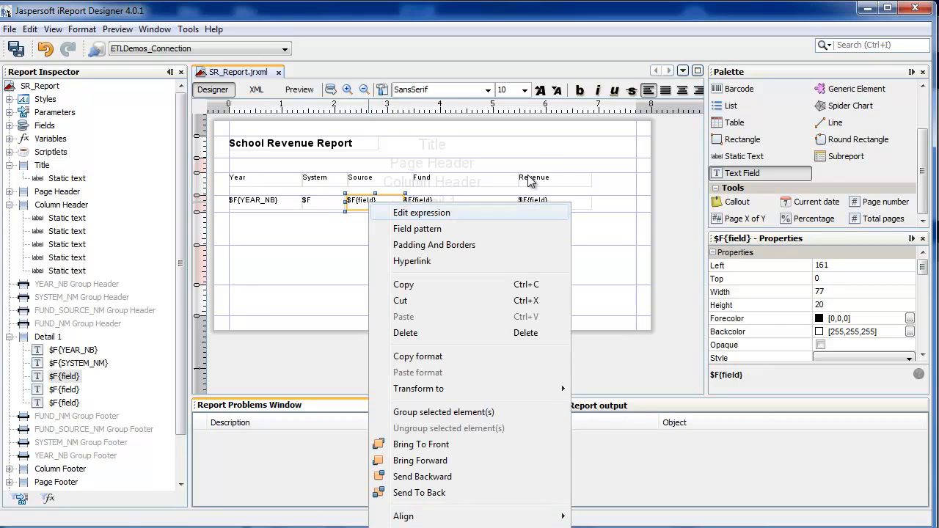
{"action": "left_click", "coordinate": [421, 213]}
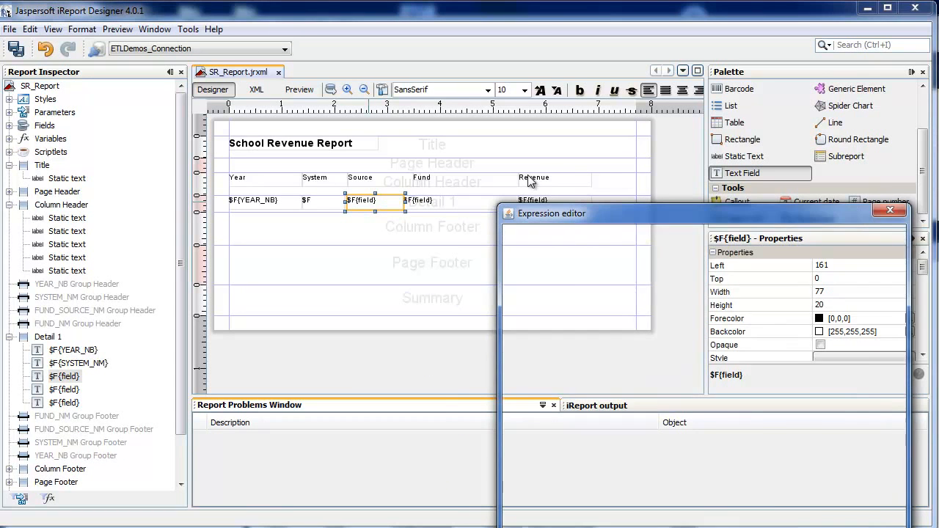
{"action": "key", "text": "ctrl+a"}
{"action": "key", "text": "BackSpace"}
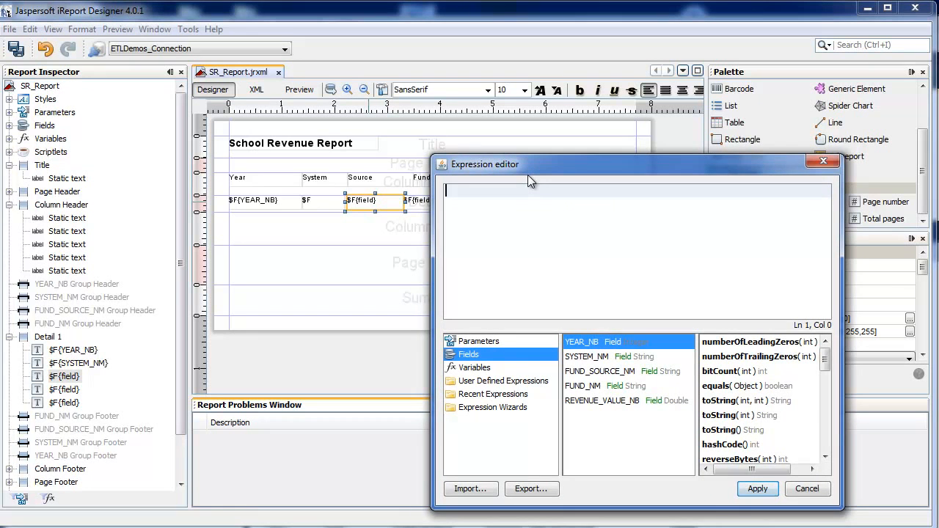
{"action": "double_click", "coordinate": [600, 371]}
{"action": "left_click", "coordinate": [757, 488]}
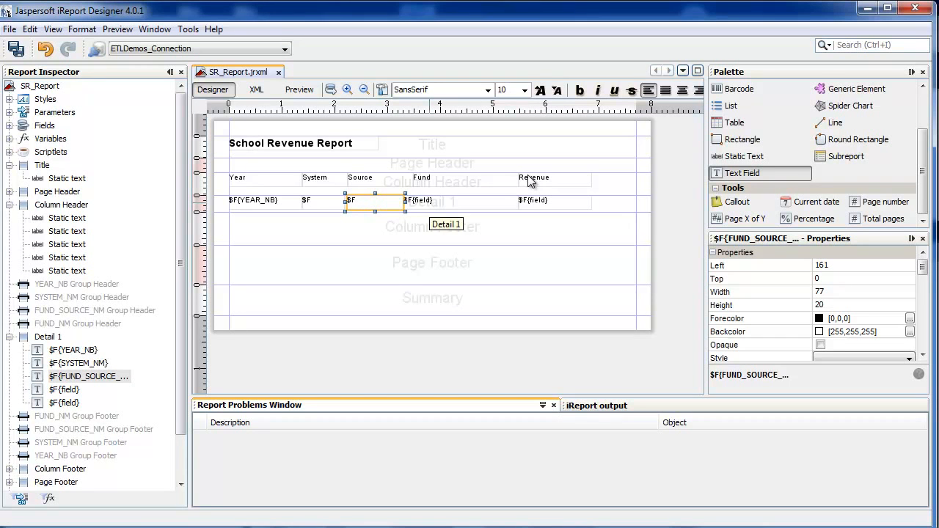
Step: Set the expression of the text field under Fund to $F{FUND_NM}
{"action": "left_click", "coordinate": [430, 203]}
{"action": "right_click", "coordinate": [431, 204]}
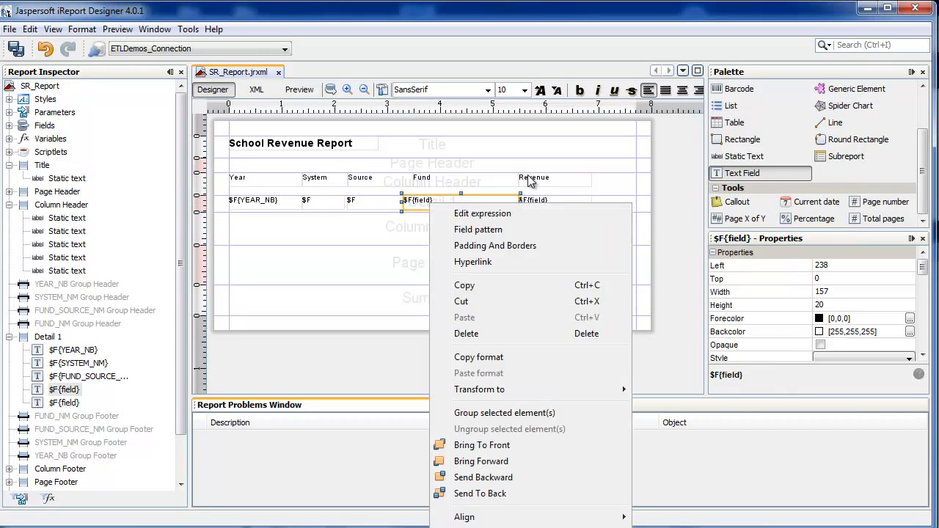
{"action": "key", "text": "Escape"}
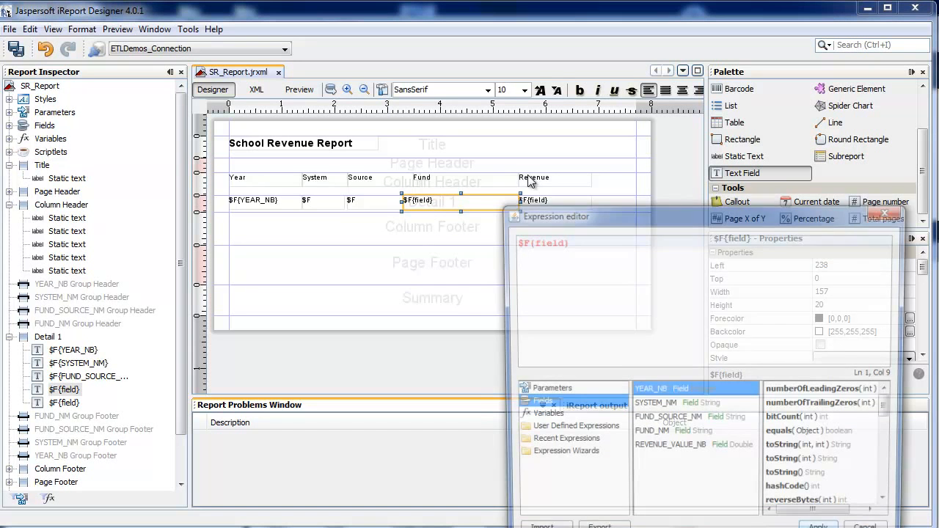
{"action": "key", "text": "ctrl+a"}
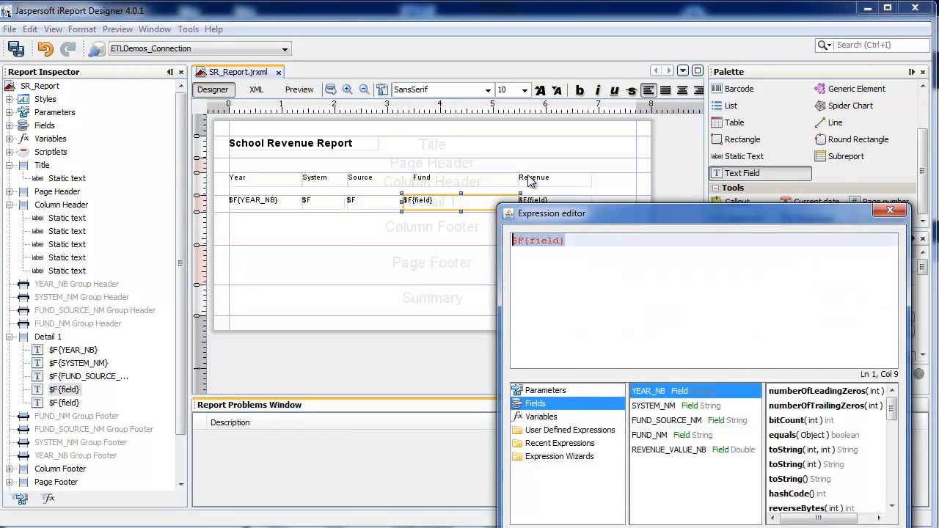
{"action": "key", "text": "Delete"}
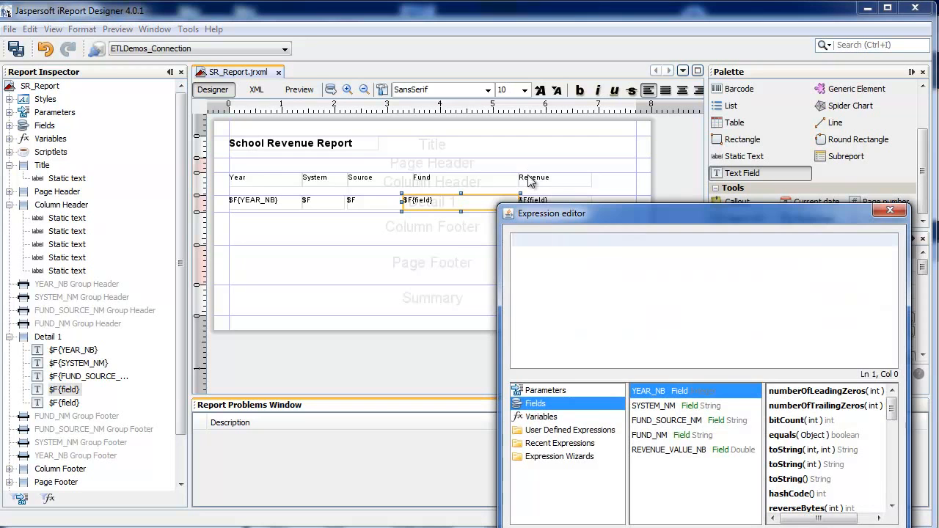
{"action": "double_click", "coordinate": [650, 436]}
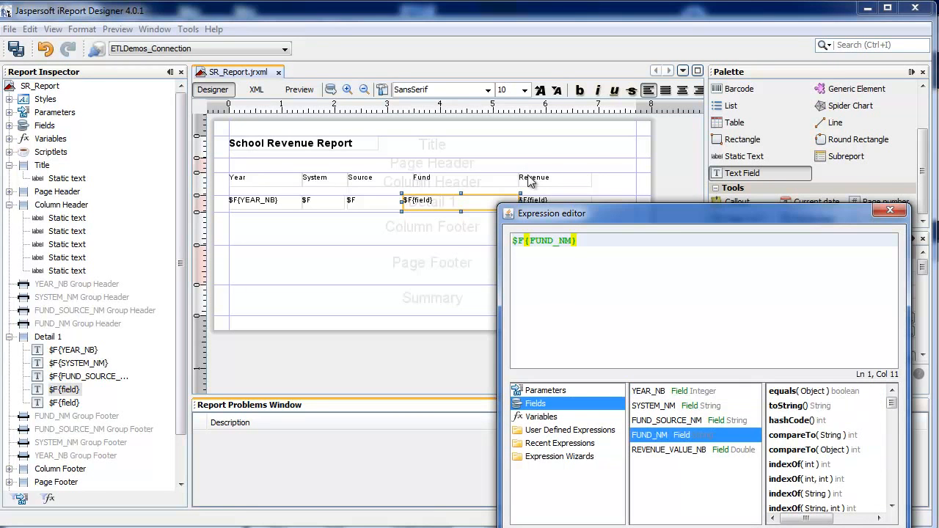
{"action": "key", "text": "Return"}
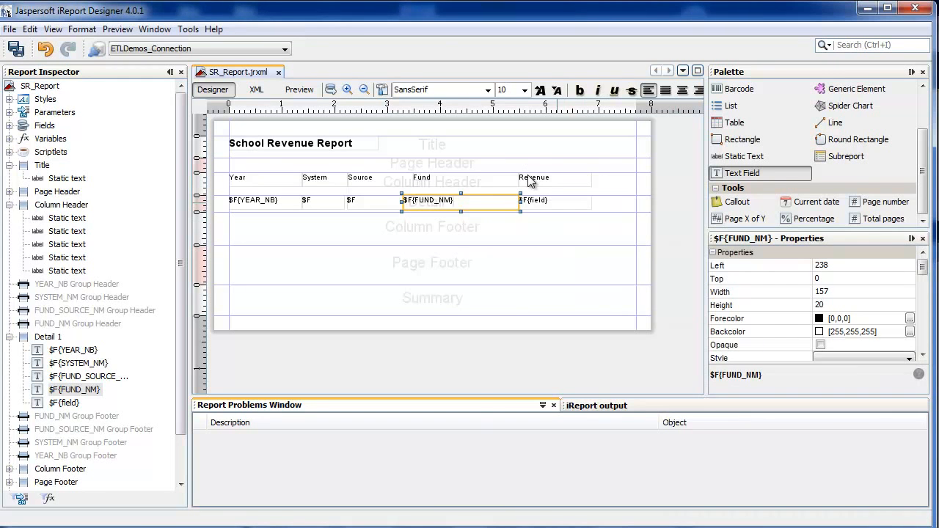
Step: Replace the expression of the text field under Revenue with the REVENUE_VALUE_NB field
{"action": "right_click", "coordinate": [556, 203]}
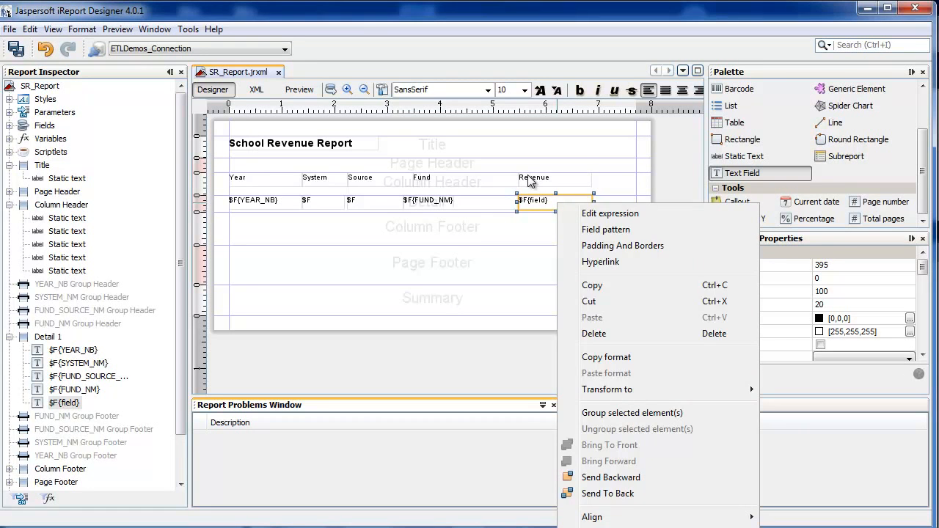
{"action": "key", "text": "Return"}
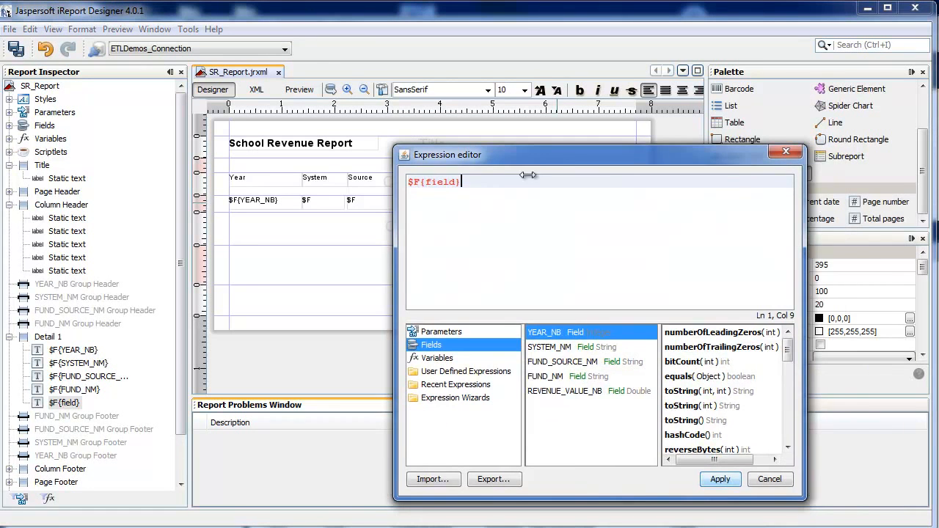
{"action": "key", "text": "ctrl+a"}
{"action": "key", "text": "BackSpace"}
{"action": "key", "text": "Down"}
{"action": "key", "text": "Down"}
{"action": "key", "text": "Down"}
{"action": "key", "text": "Down"}
{"action": "key", "text": "Return"}
{"action": "key", "text": "Return"}
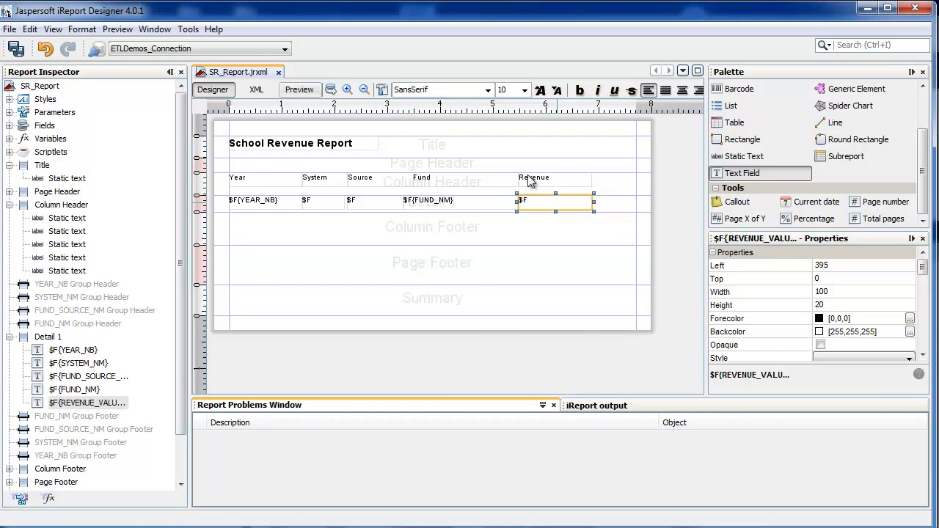
Step: Preview the report and look through the detail rows on its first two pages, checking the revenue values
{"action": "left_click", "coordinate": [300, 89]}
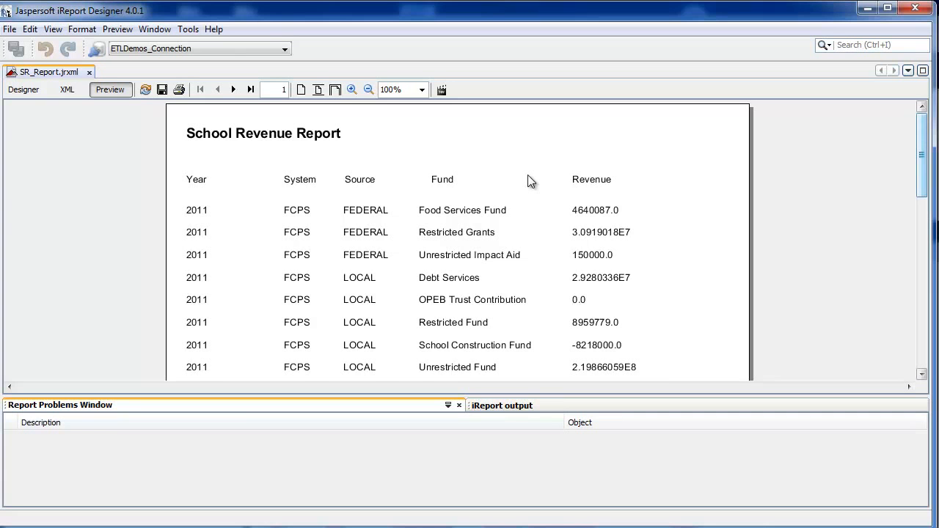
{"action": "scroll", "coordinate": [532, 181], "scroll_direction": "down", "scroll_amount": 10}
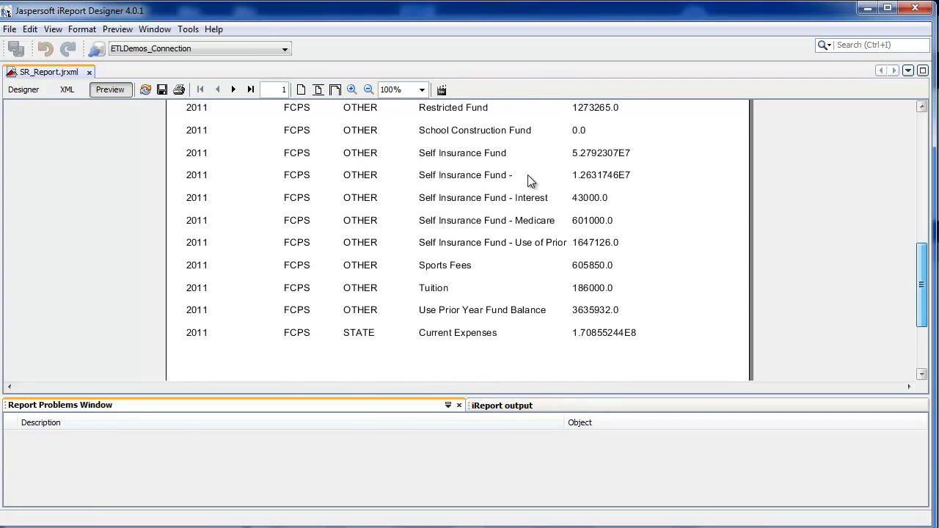
{"action": "scroll", "coordinate": [531, 181], "scroll_direction": "down", "scroll_amount": 3}
{"action": "scroll", "coordinate": [532, 182], "scroll_direction": "up", "scroll_amount": 13}
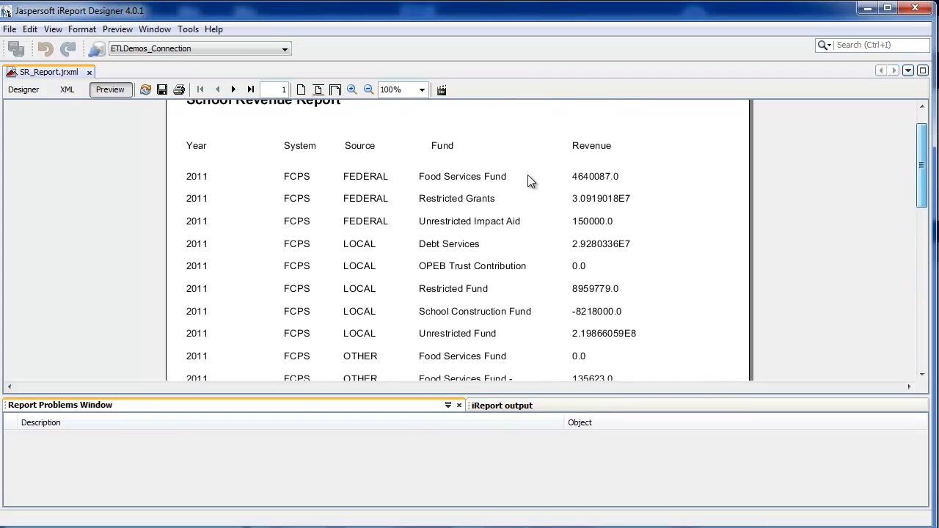
{"action": "key", "text": "Page_Down"}
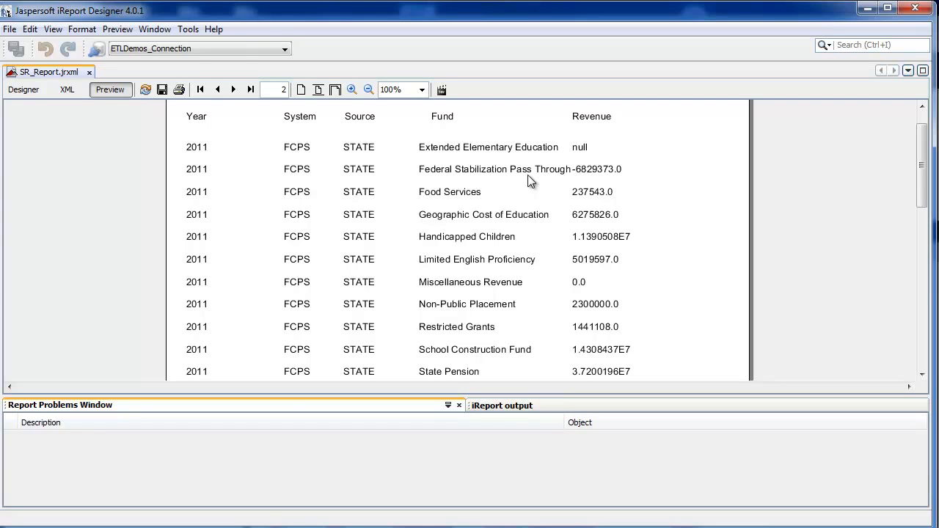
{"action": "scroll", "coordinate": [530, 181], "scroll_direction": "down", "scroll_amount": 7}
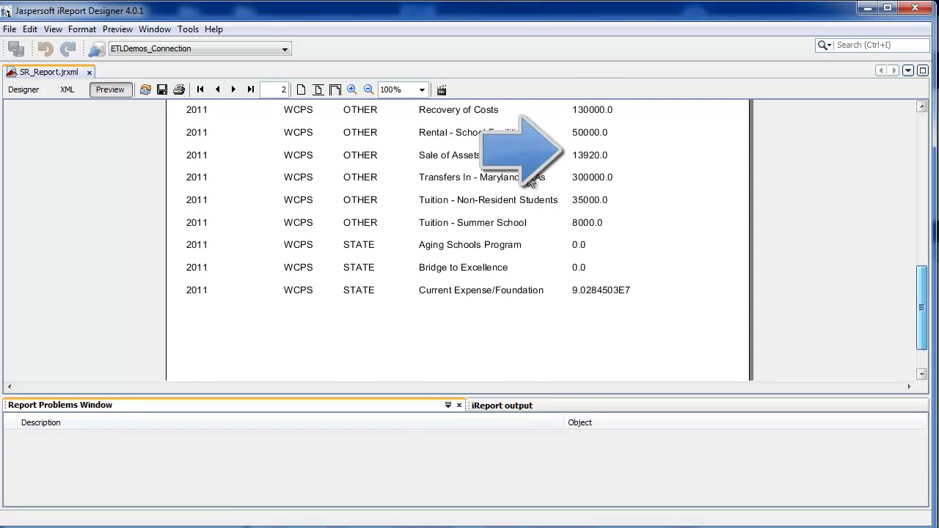
{"action": "scroll", "coordinate": [532, 183], "scroll_direction": "up", "scroll_amount": 2}
{"action": "scroll", "coordinate": [530, 182], "scroll_direction": "up", "scroll_amount": 6}
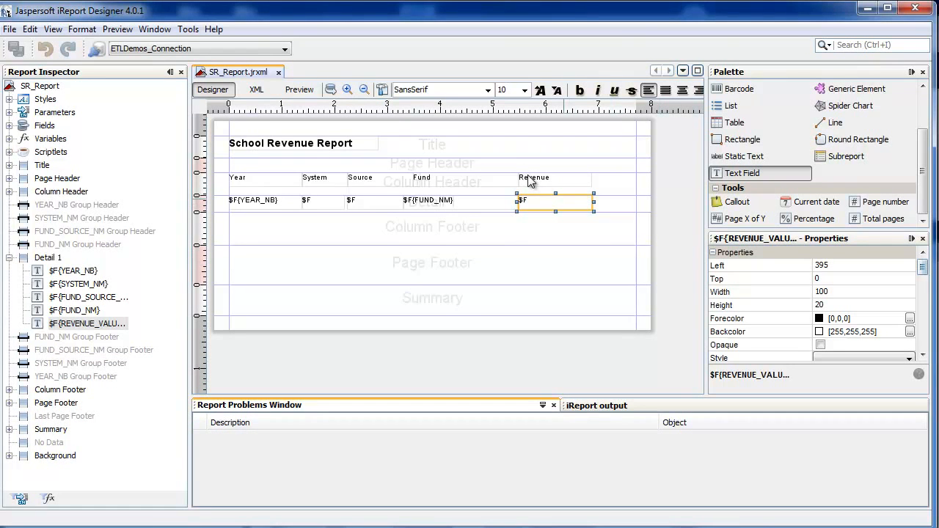
Step: Apply the Currency pattern with two decimal places to the text field under Revenue
{"action": "right_click", "coordinate": [564, 199]}
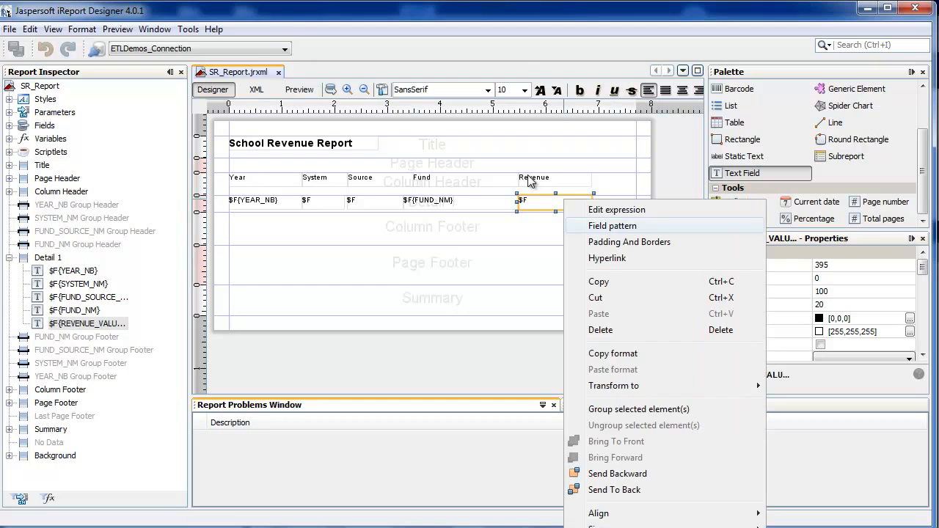
{"action": "key", "text": "Escape"}
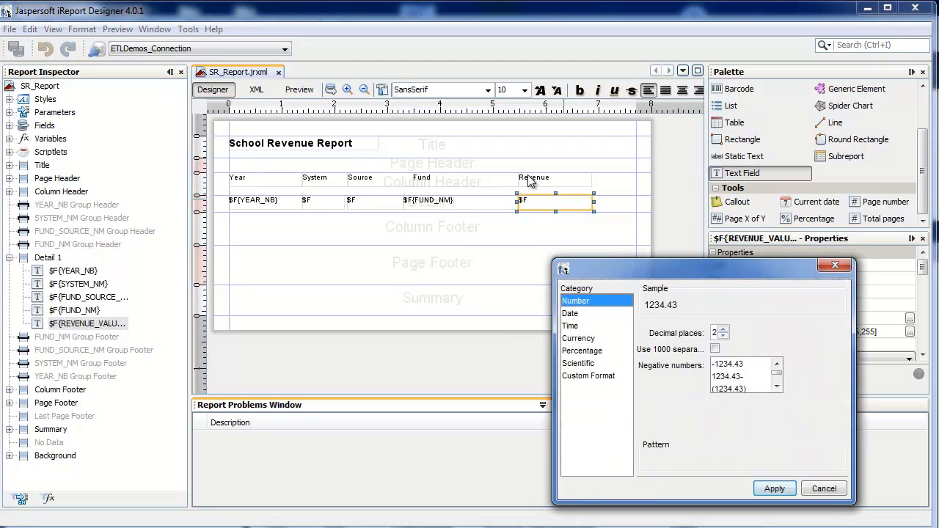
{"action": "left_click", "coordinate": [579, 338]}
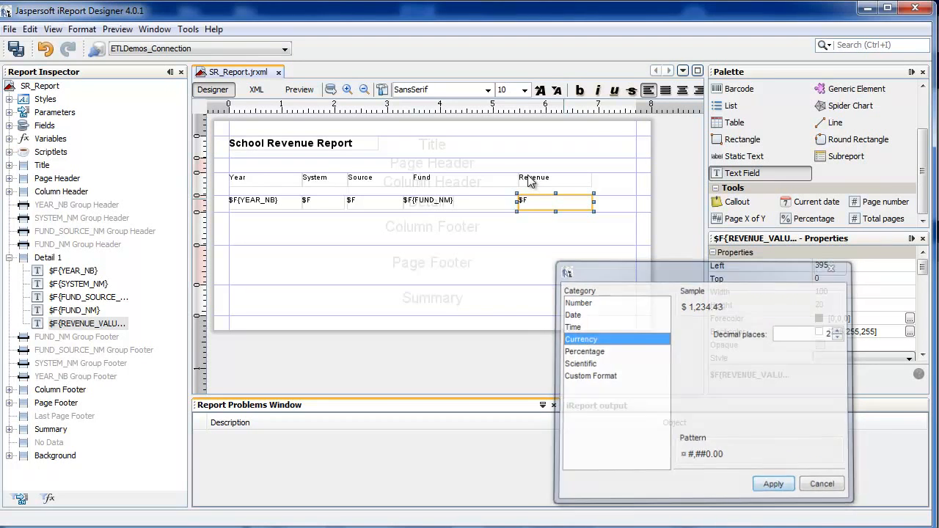
{"action": "left_click", "coordinate": [775, 485]}
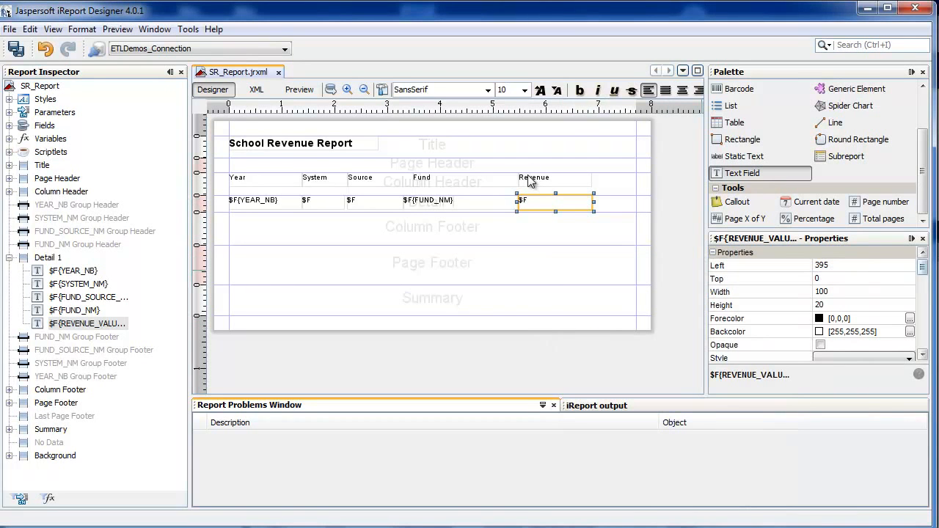
Step: Set the expression class of the text field under Revenue to java.lang.Double
{"action": "left_click_drag", "start_coordinate": [922, 268], "coordinate": [923, 305]}
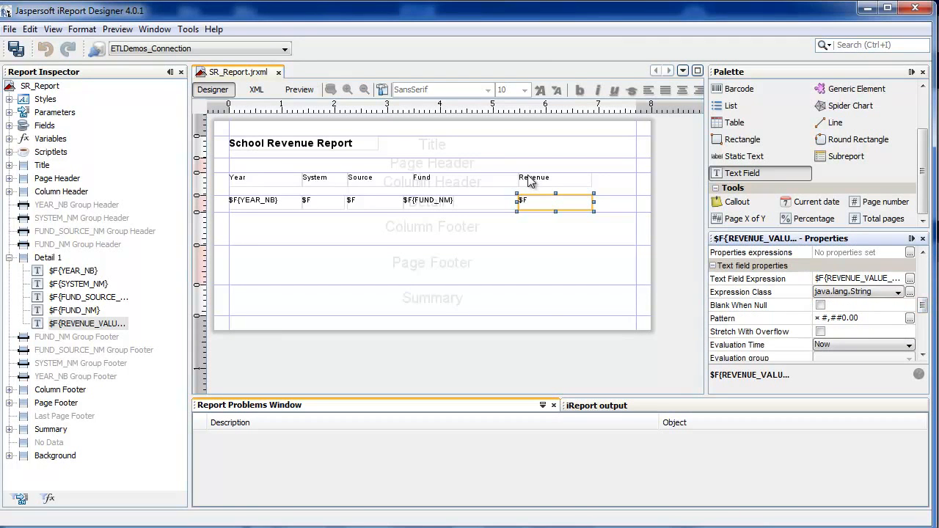
{"action": "left_click", "coordinate": [898, 293]}
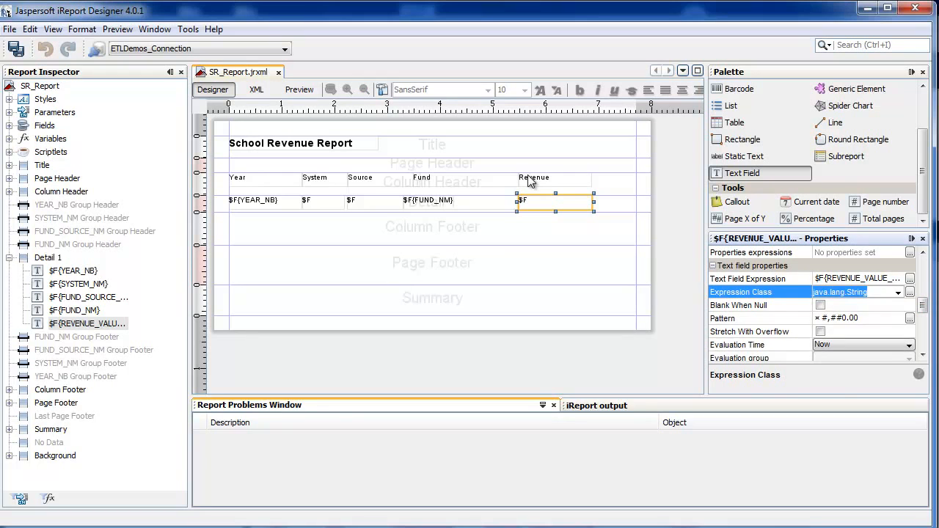
{"action": "left_click", "coordinate": [898, 293]}
{"action": "left_click_drag", "start_coordinate": [899, 337], "coordinate": [898, 349]}
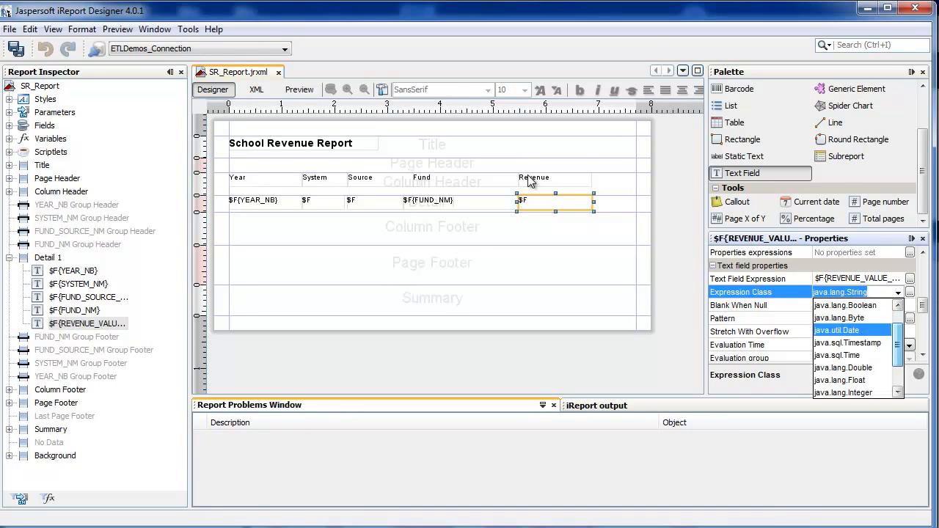
{"action": "left_click", "coordinate": [844, 368]}
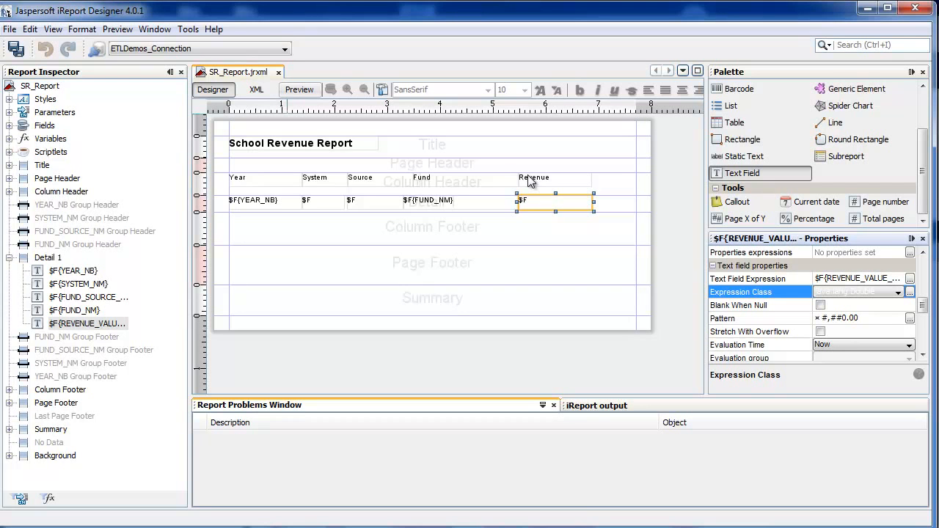
Step: Preview the report again and check the formatting of the Revenue column on the first page
{"action": "left_click", "coordinate": [299, 89]}
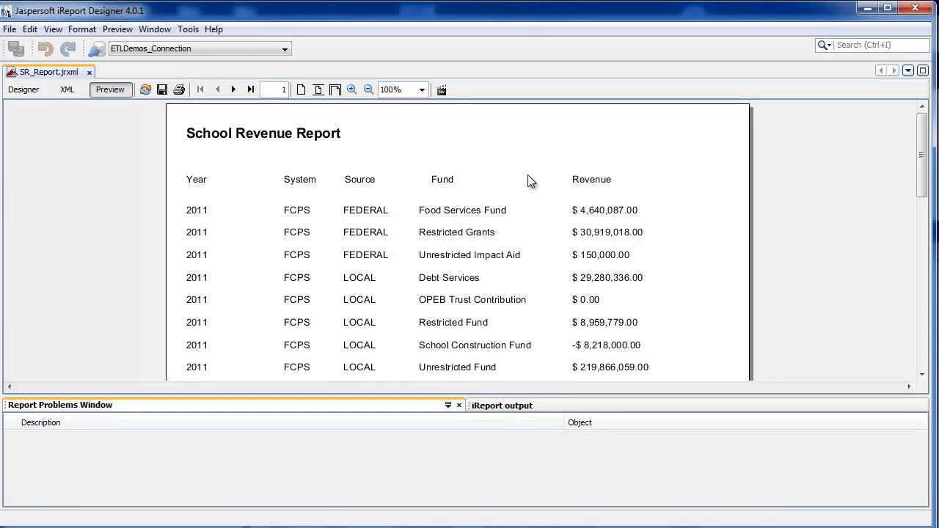
{"action": "scroll", "coordinate": [531, 182], "scroll_direction": "down", "scroll_amount": 5}
{"action": "scroll", "coordinate": [532, 182], "scroll_direction": "up", "scroll_amount": 5}
{"action": "scroll", "coordinate": [532, 182], "scroll_direction": "down", "scroll_amount": 3}
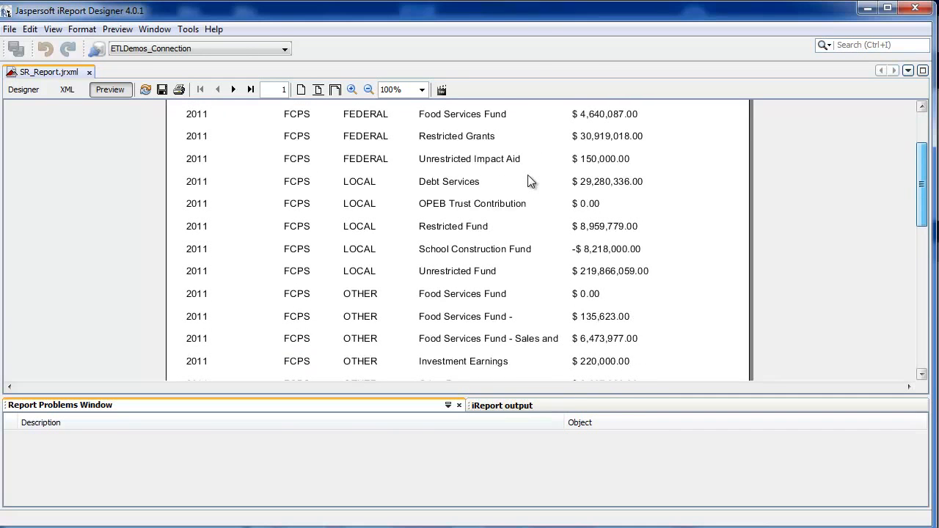
{"action": "scroll", "coordinate": [531, 181], "scroll_direction": "up", "scroll_amount": 2}
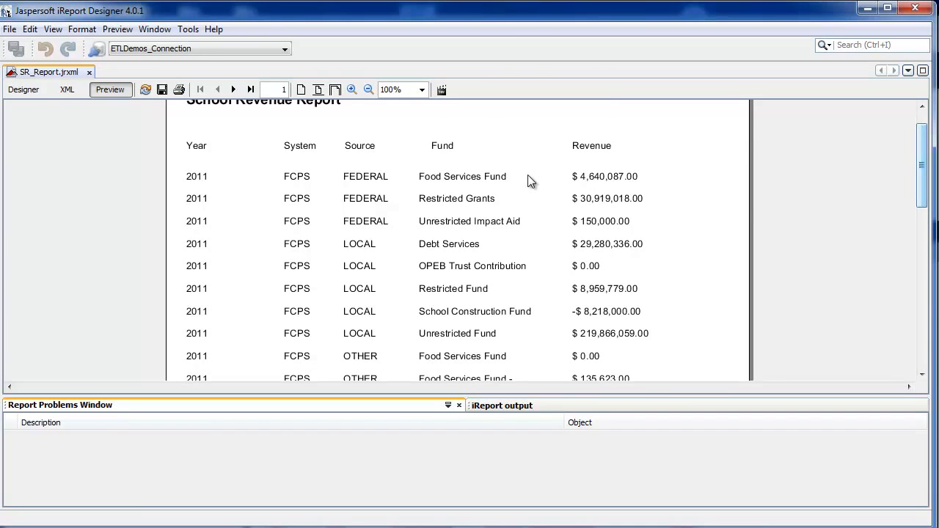